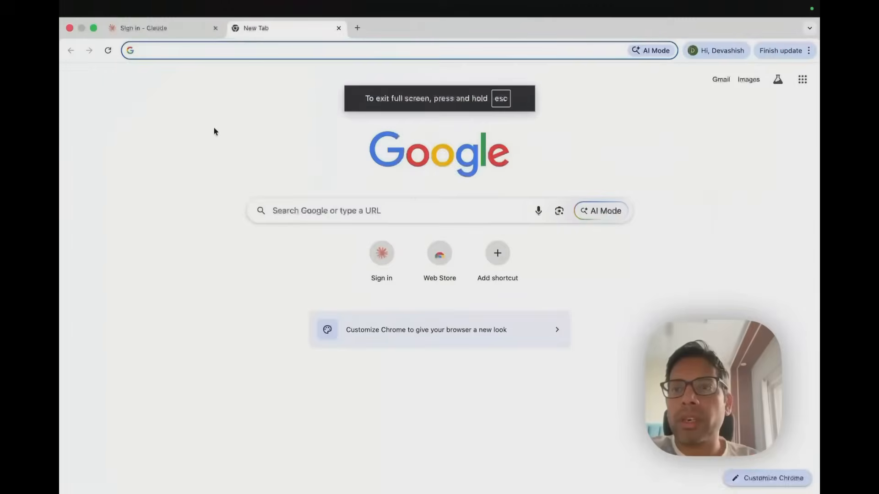
Close the old Claude sign-in tab and open claude.ai from the new tab's address bar
click(201, 30)
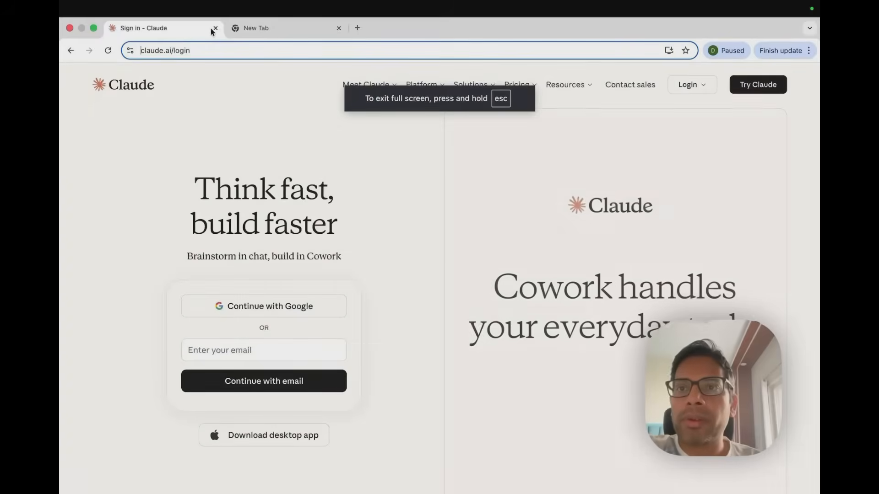
click(216, 28)
text(claude.ai)
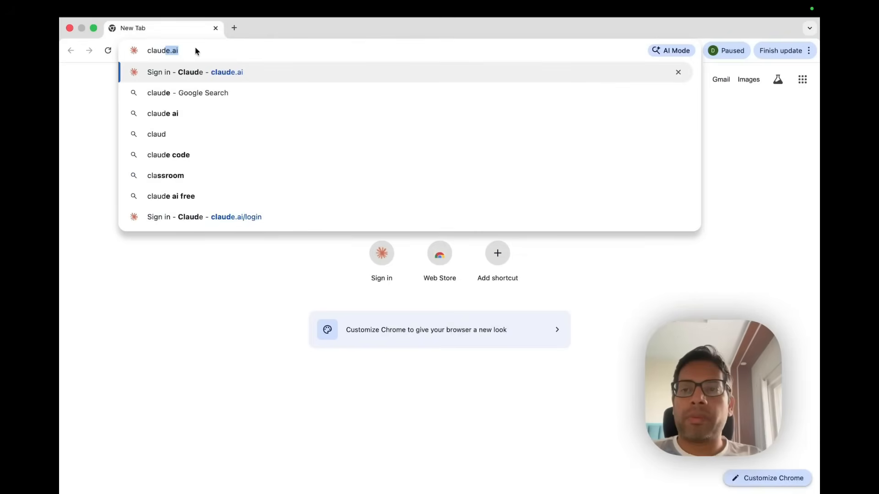
key(Return)
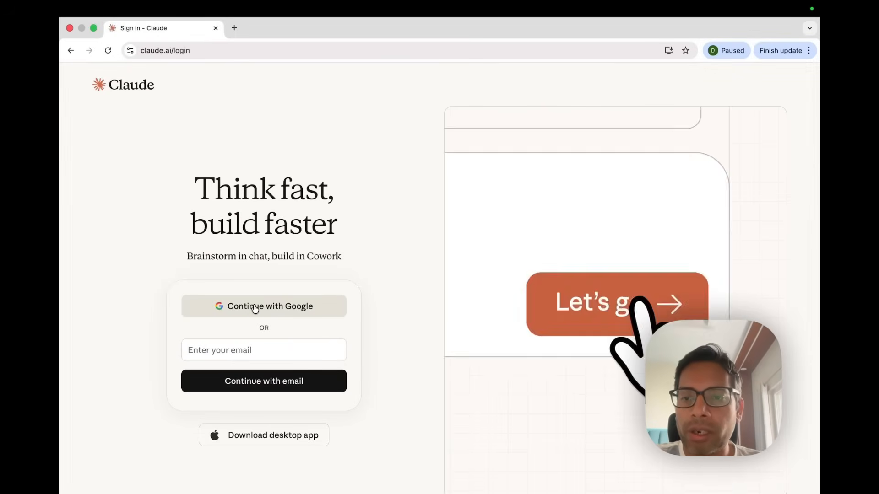
Sign in to Claude with the existing Google account and allow access
click(251, 310)
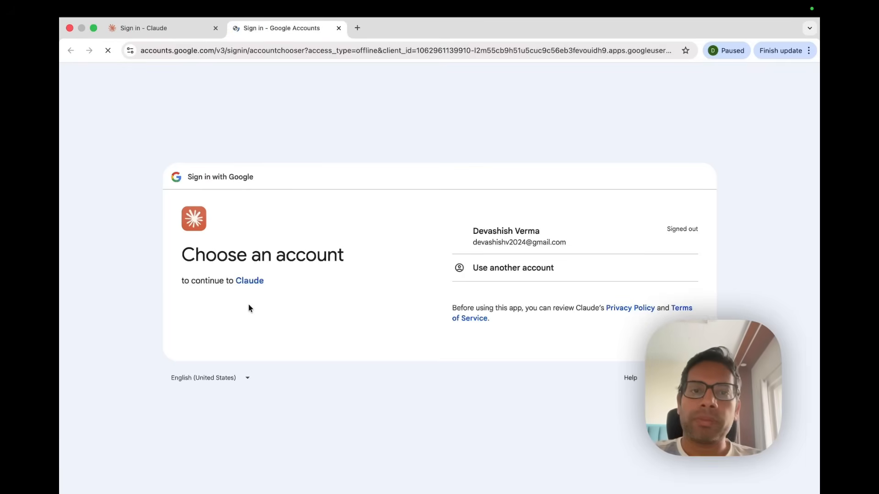
click(505, 240)
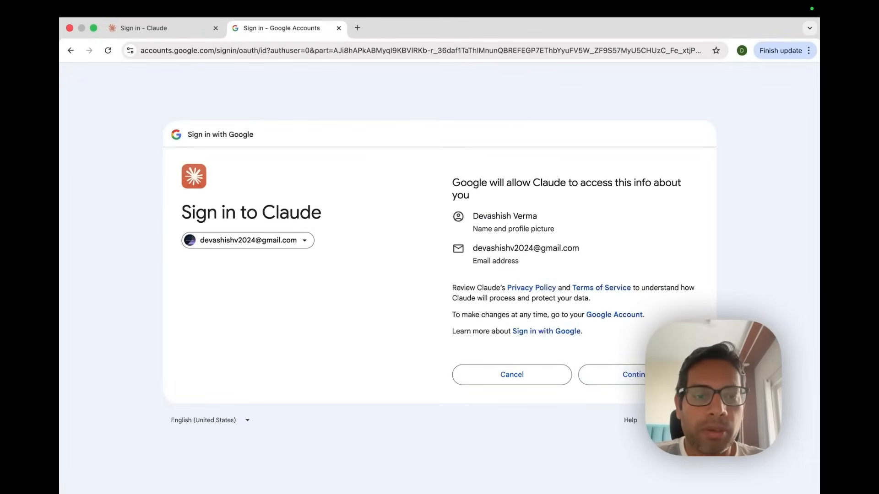
click(613, 374)
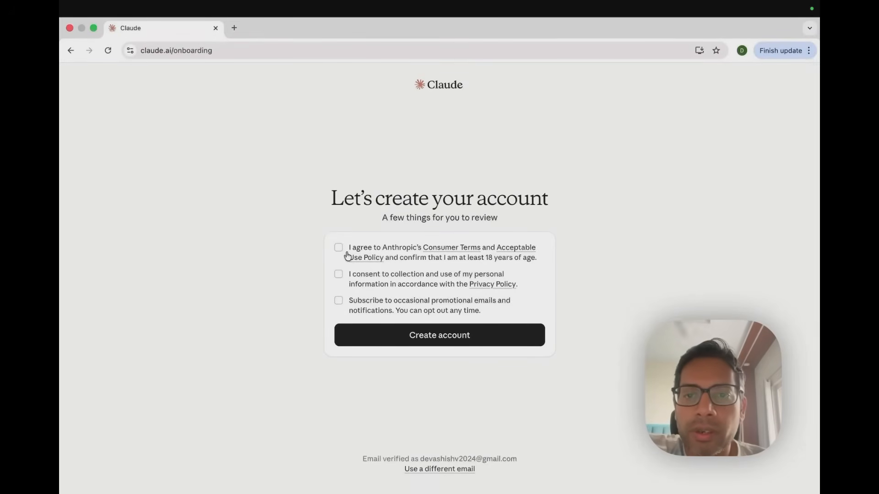
Accept the terms and privacy consent, leave promotional emails unsubscribed, and create the account
click(338, 252)
click(338, 276)
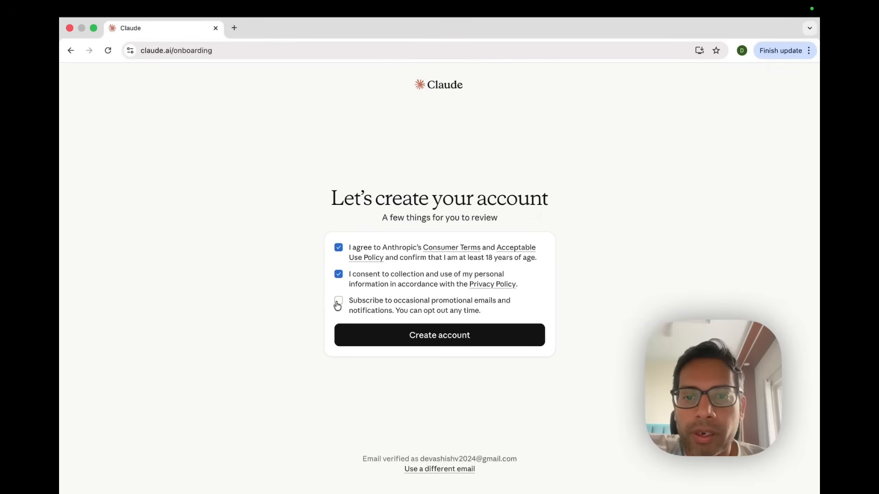
click(338, 302)
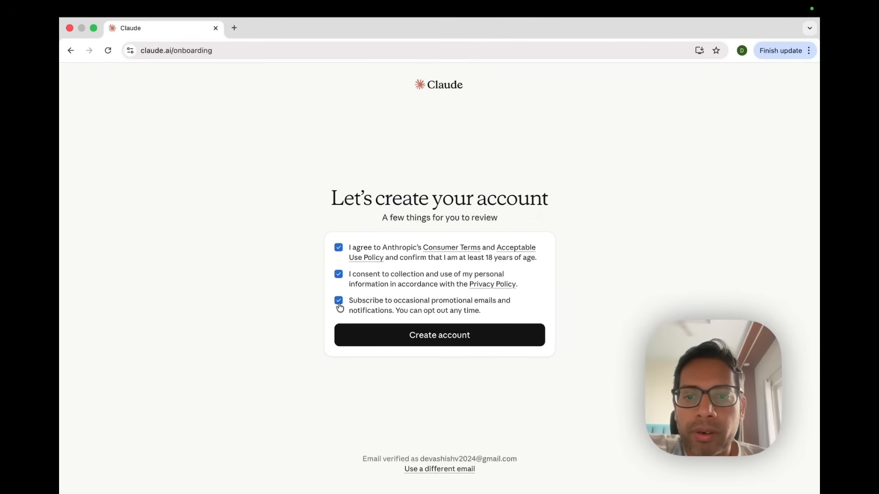
click(339, 302)
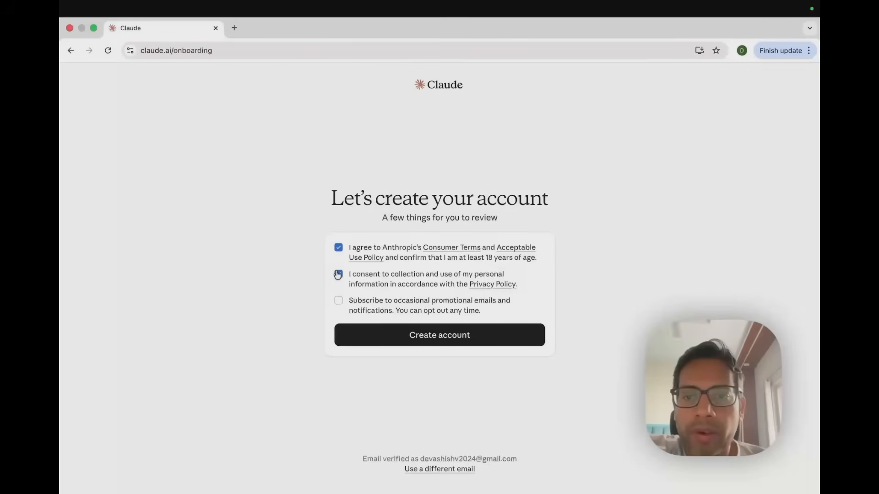
click(338, 276)
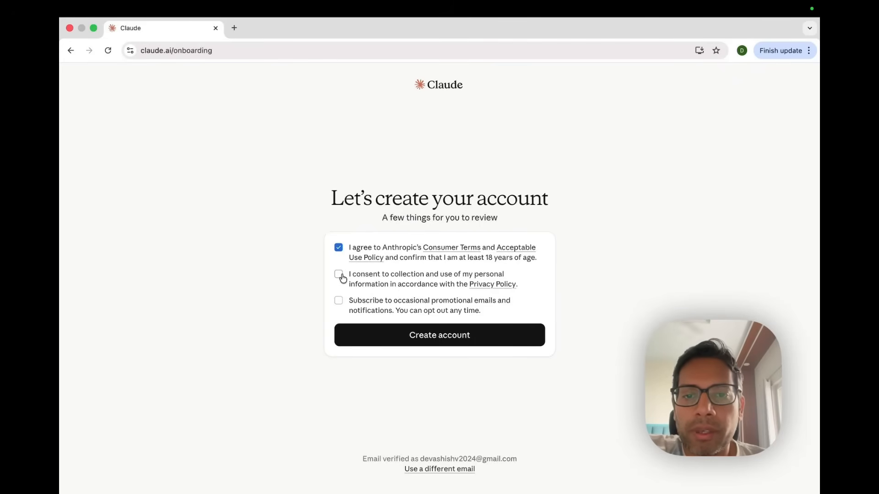
click(339, 275)
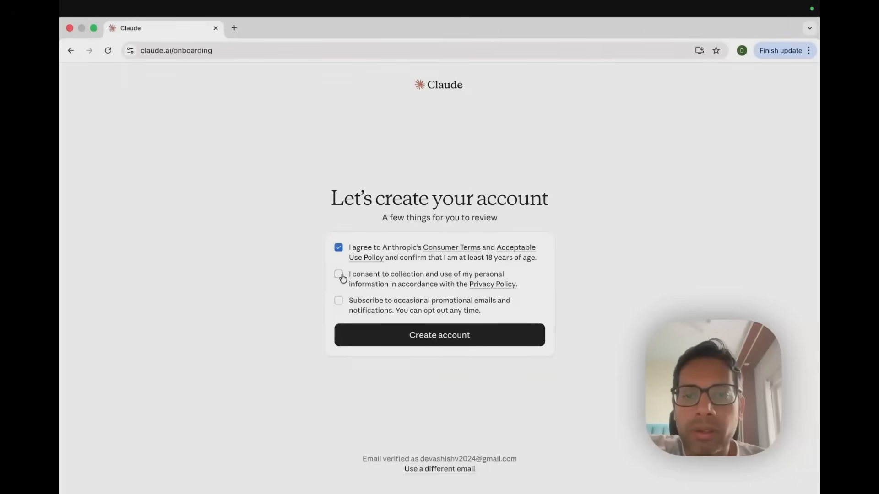
click(396, 342)
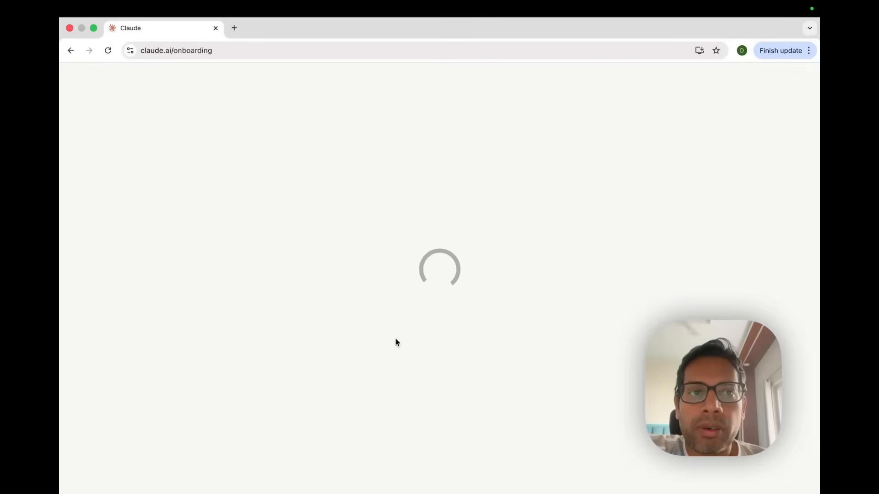
Review the plans and choose to use Claude on the Free plan
scroll(398, 264, up, 1)
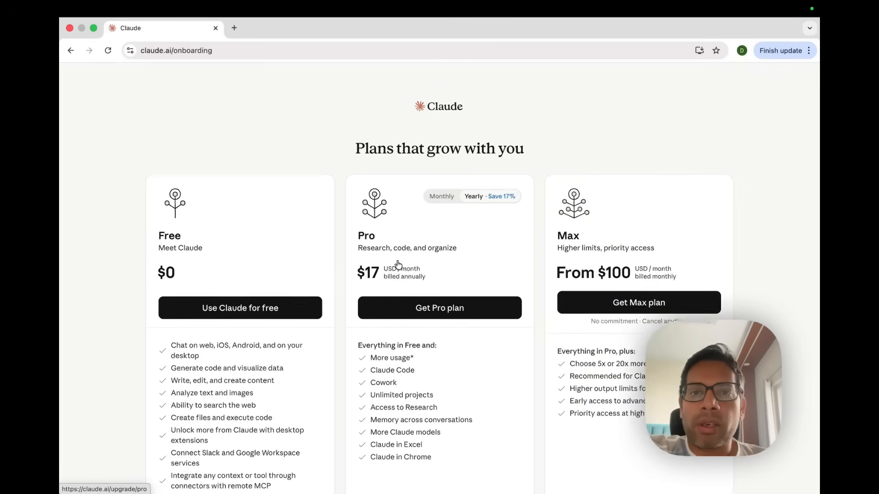
scroll(398, 265, down, 1)
scroll(399, 265, down, 1)
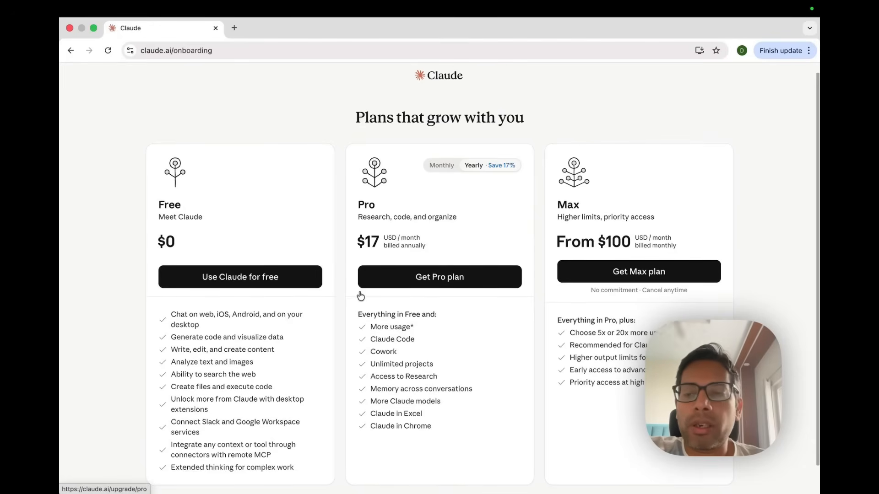
scroll(358, 290, down, 2)
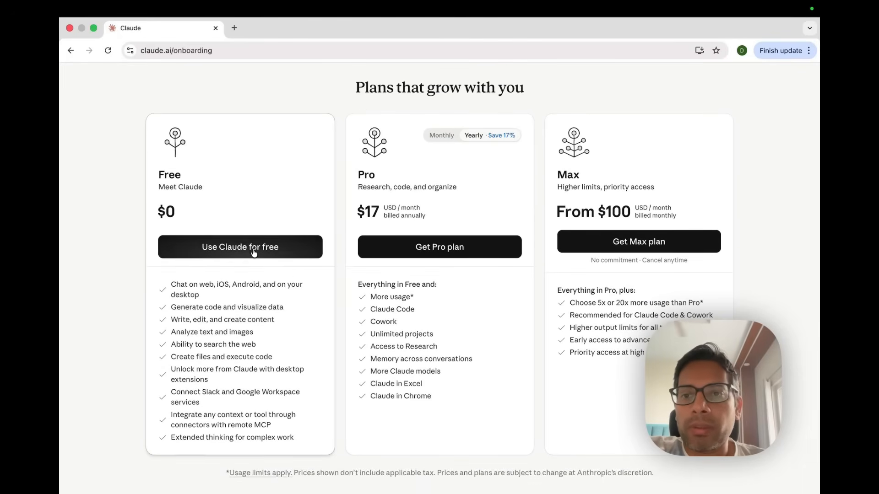
click(214, 249)
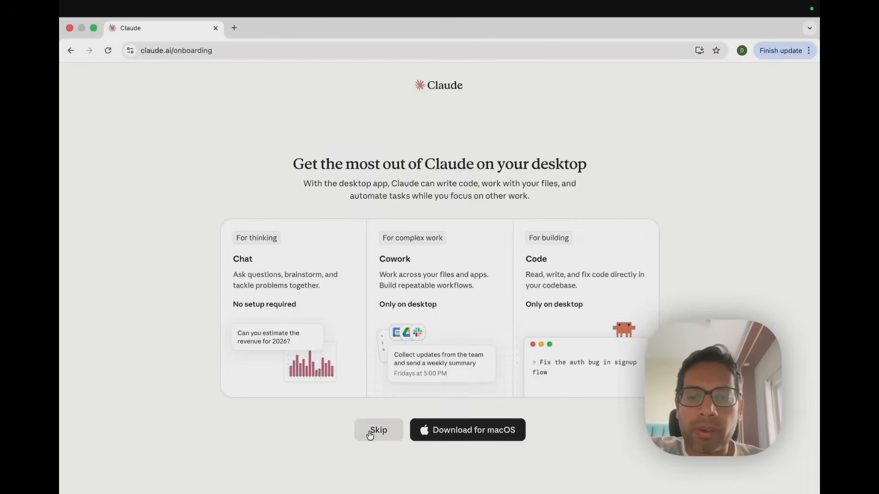
Skip the desktop app download and continue past the first-chat notice with Help Claude improve left on
click(372, 430)
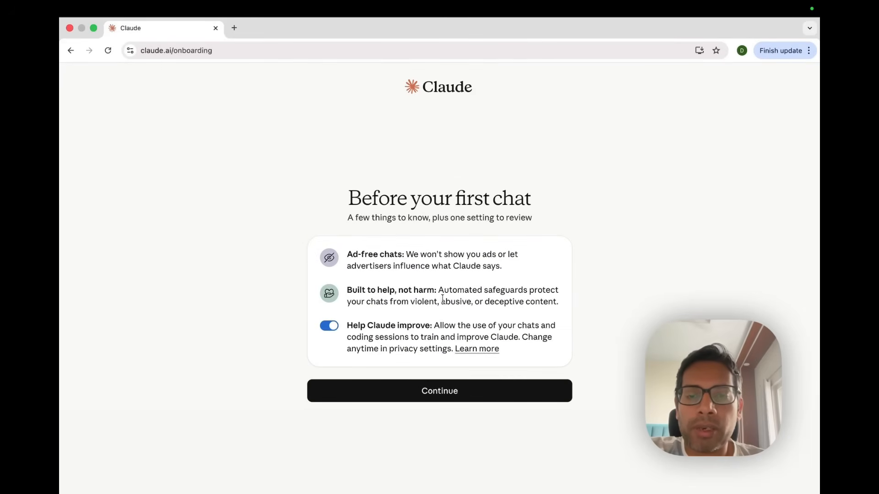
click(328, 326)
click(328, 326)
click(433, 390)
Enter your full name as the display name and continue
text(Devashish Verma)
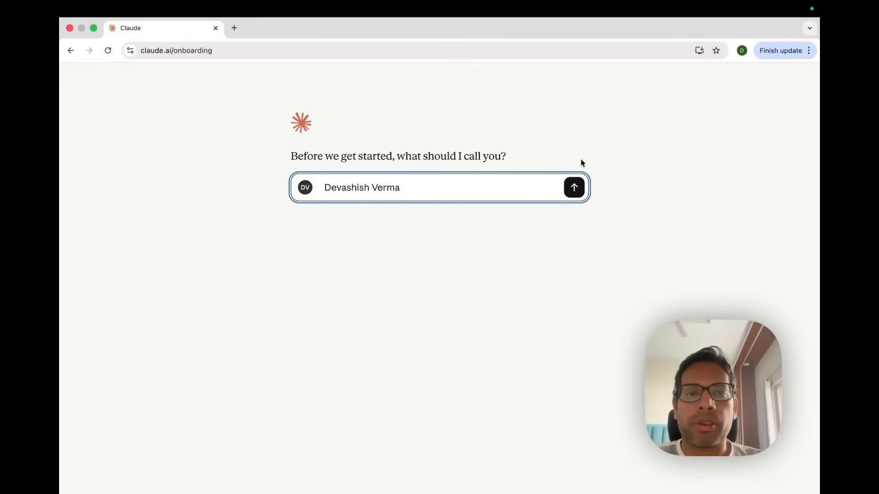
click(575, 187)
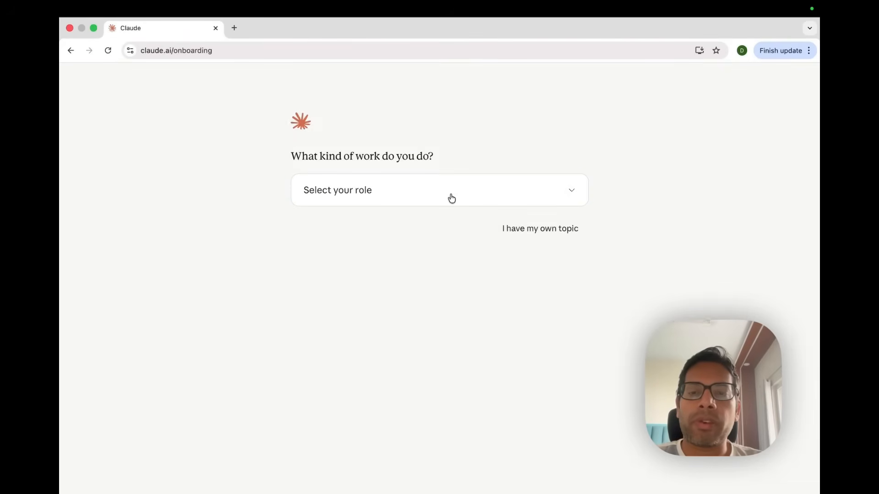
Select Product management as your role and pick the Prep a stakeholder update starter
click(452, 197)
click(408, 222)
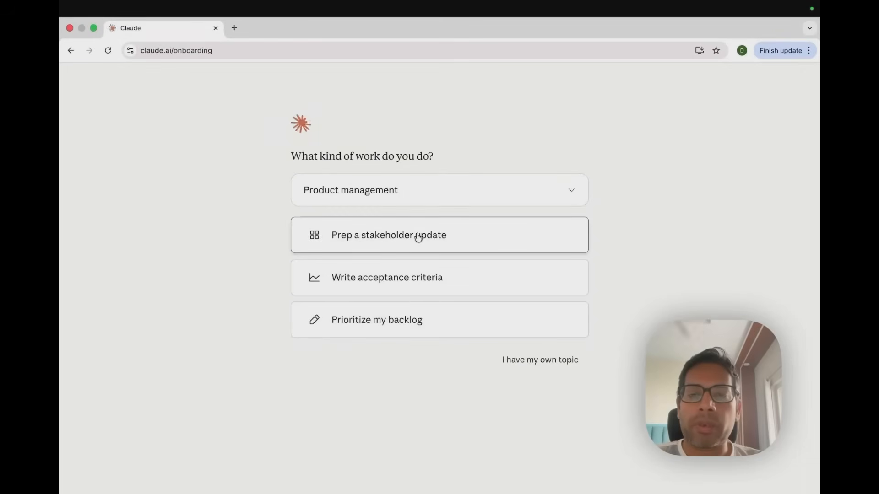
click(383, 248)
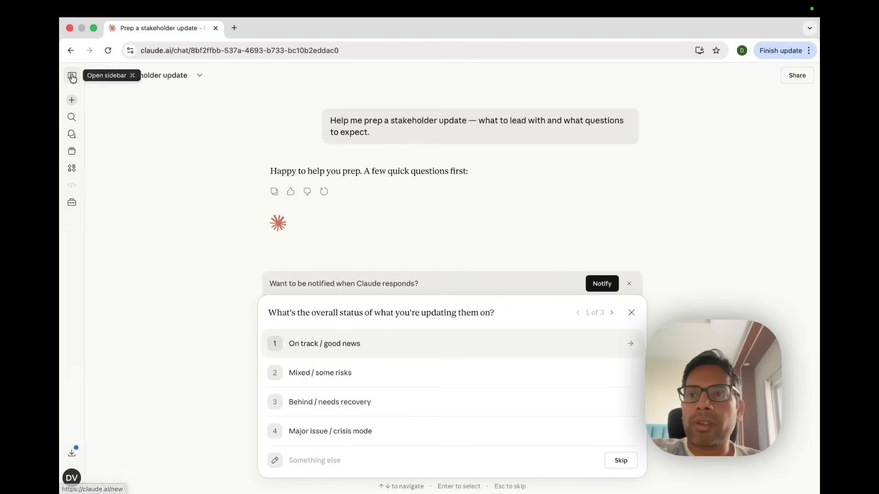
Open the sidebar and start a new chat
click(72, 75)
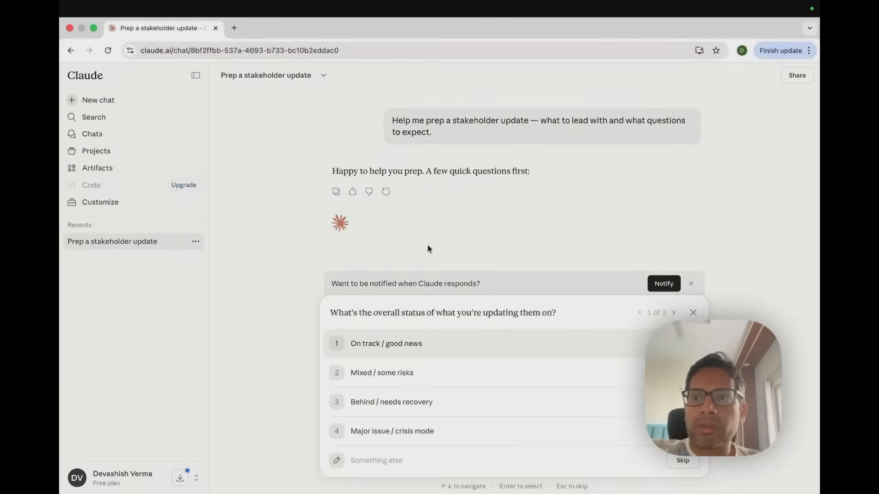
click(98, 99)
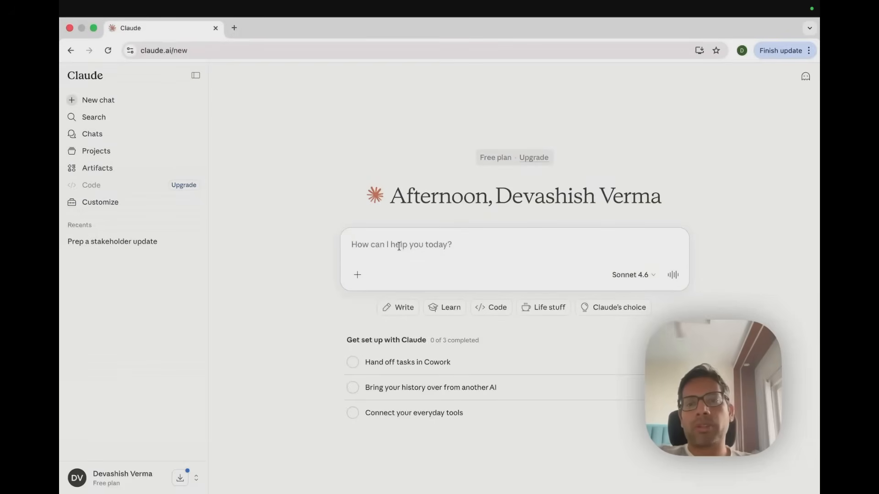
Browse the composer's add menu, including the project and style submenus, then close it
click(358, 275)
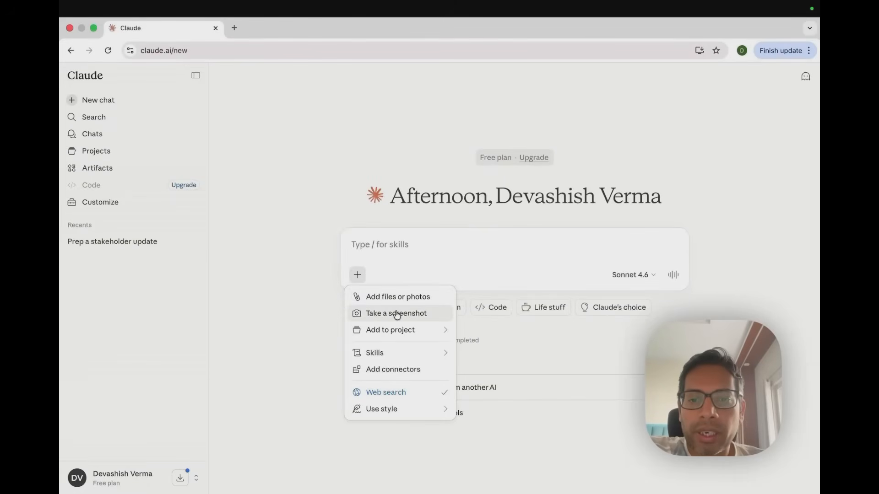
mouse_move(403, 333)
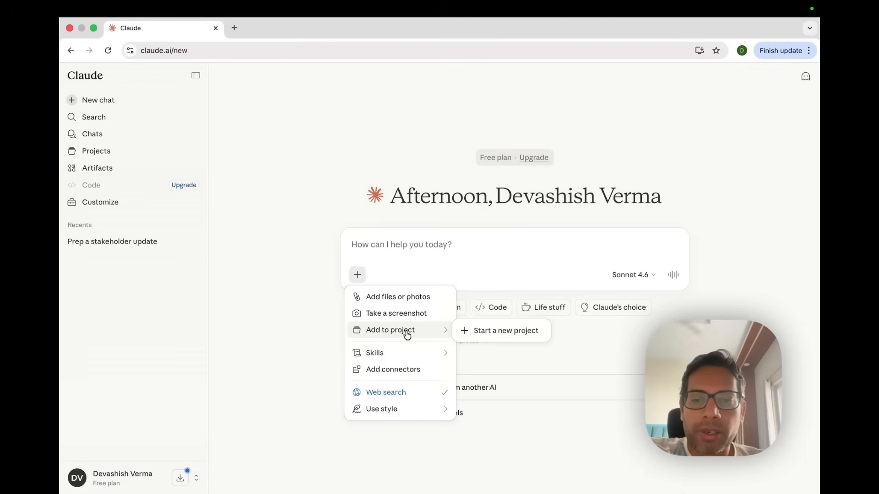
mouse_move(396, 352)
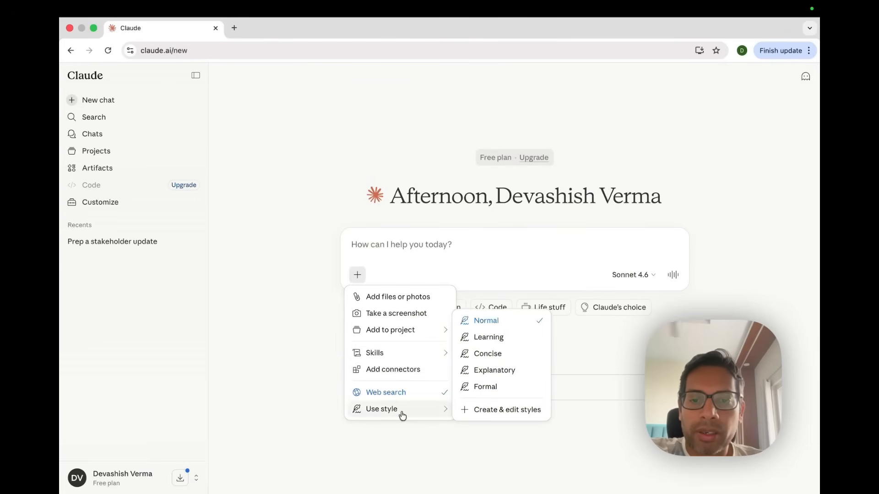
mouse_move(397, 414)
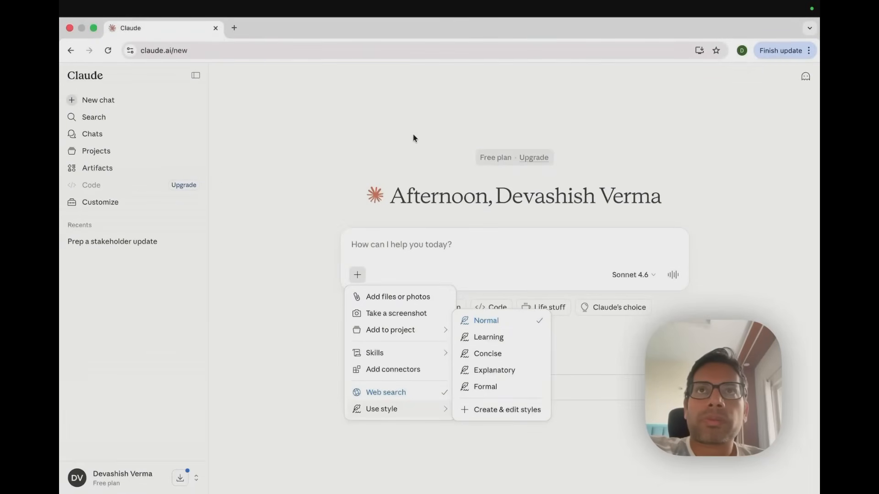
key(Escape)
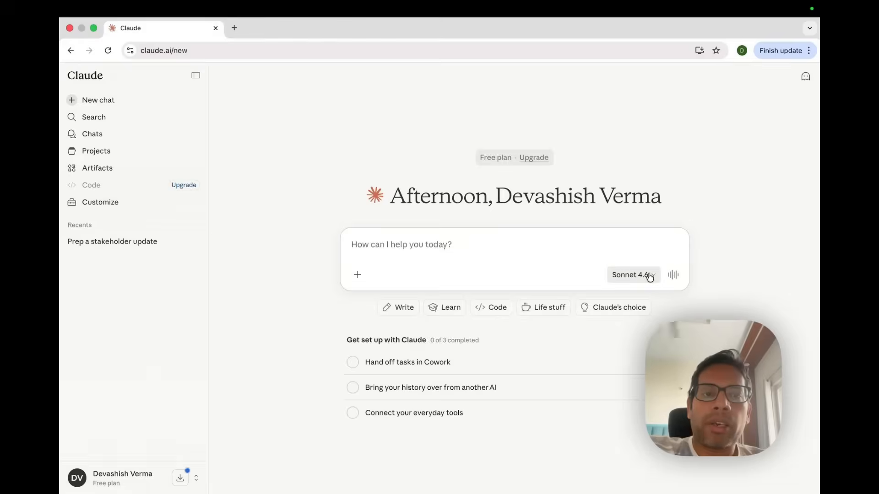
Open the model picker and try toggling Adaptive thinking on and off
click(649, 276)
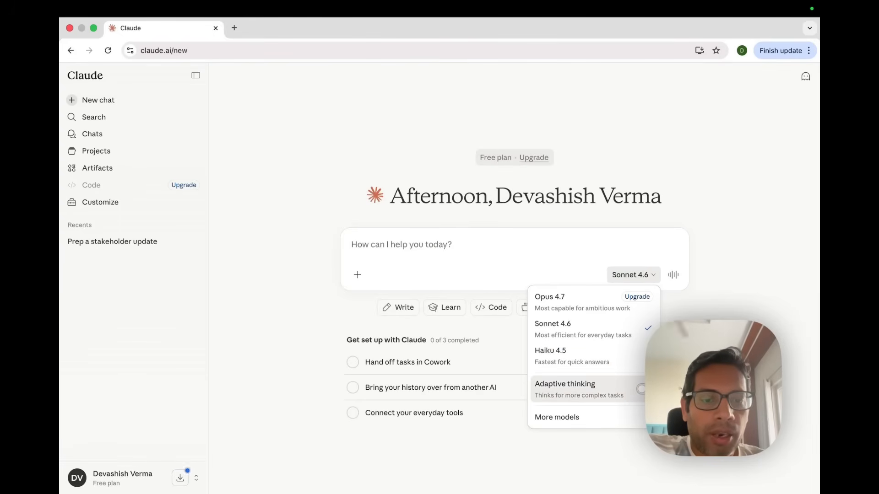
click(641, 389)
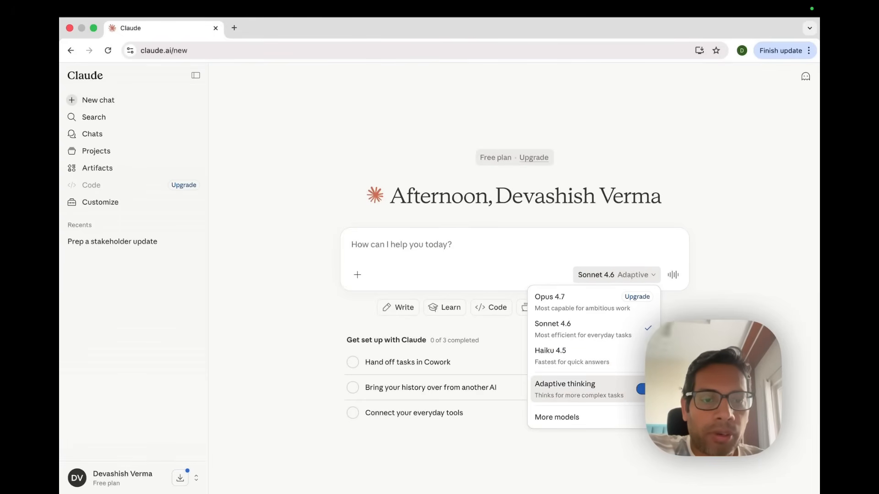
click(642, 392)
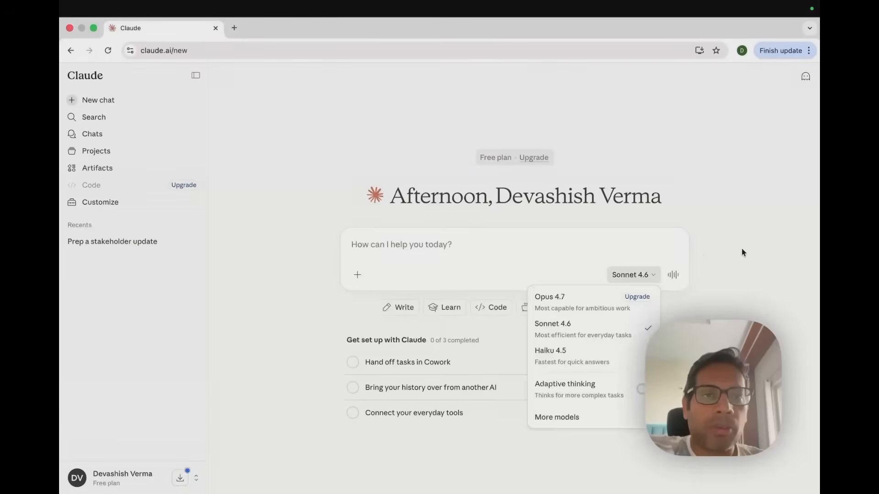
click(742, 251)
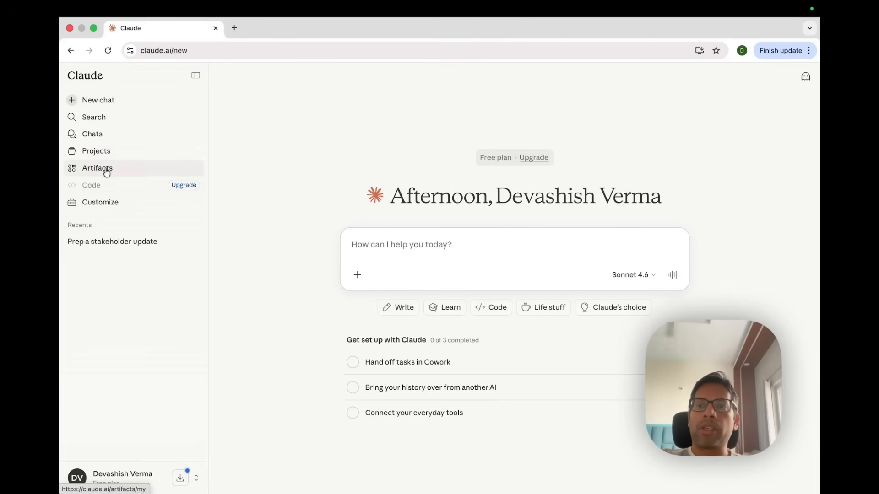
Open Artifacts and create a new artifact starting from scratch
click(105, 169)
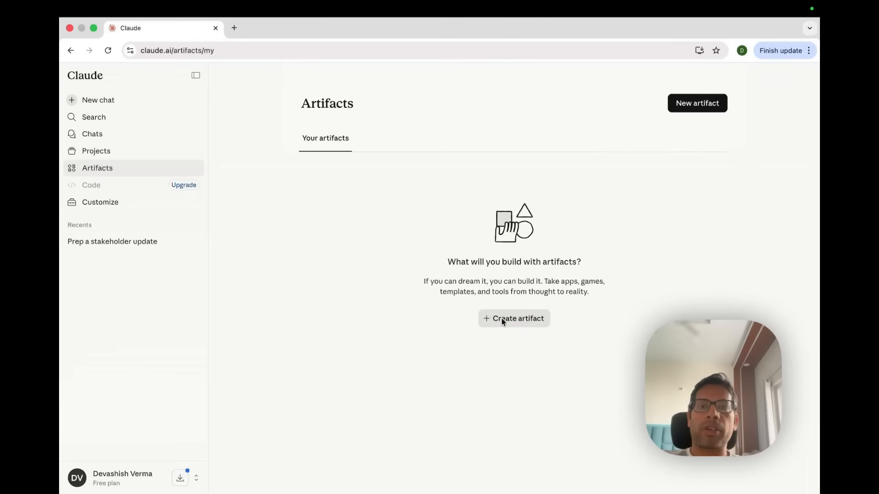
click(502, 320)
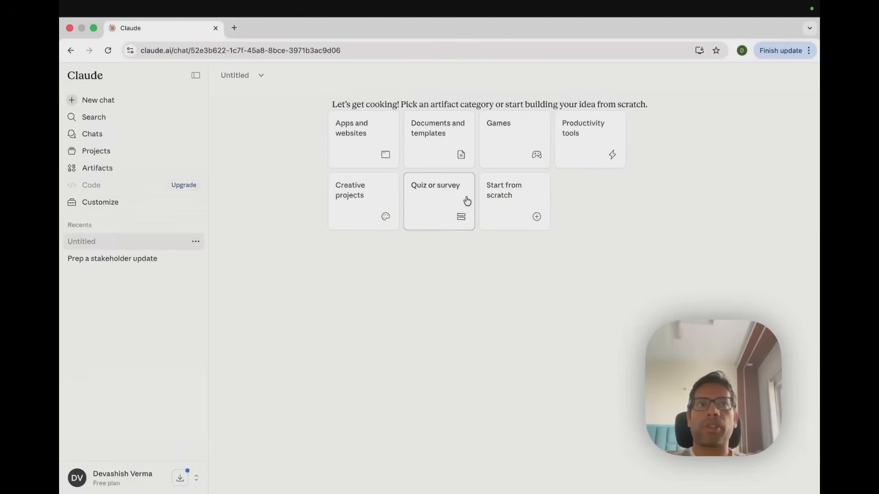
click(520, 203)
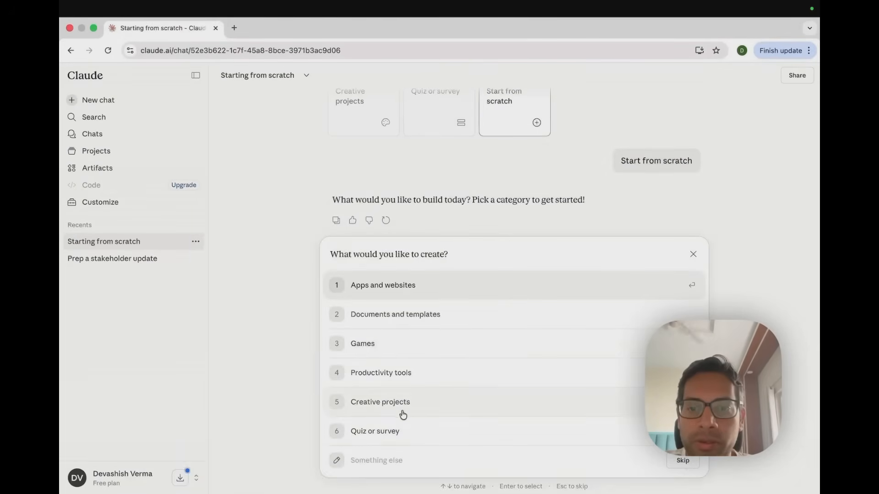
Ask for something else: submit the request "build me a checklist of preparing for product interview"
click(389, 453)
text(build me a checklist of preparing for product inter)
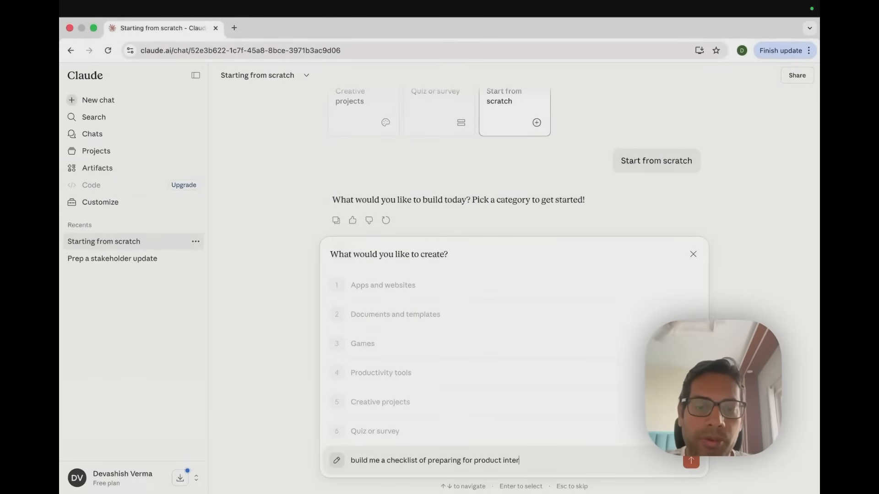
text(views)
key(Return)
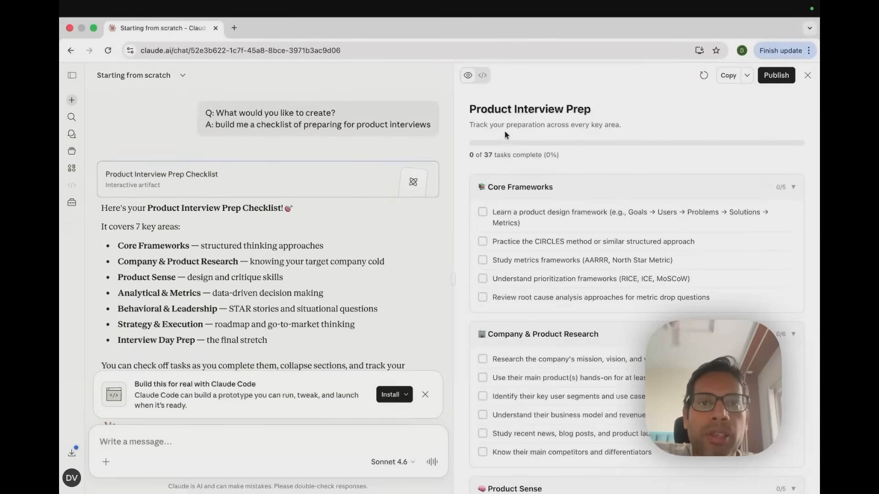
Scroll through the generated Product Interview Prep checklist to review its sections and tasks
scroll(600, 241, down, 1)
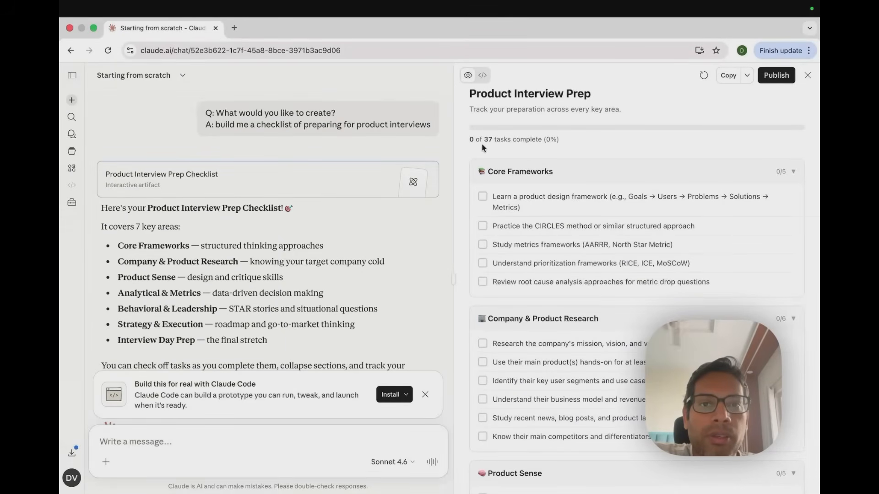
scroll(486, 151, down, 3)
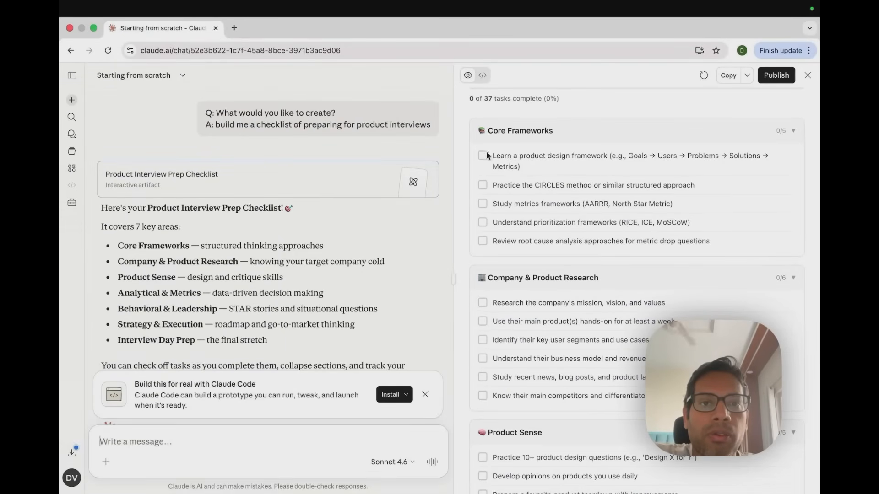
scroll(536, 183, down, 10)
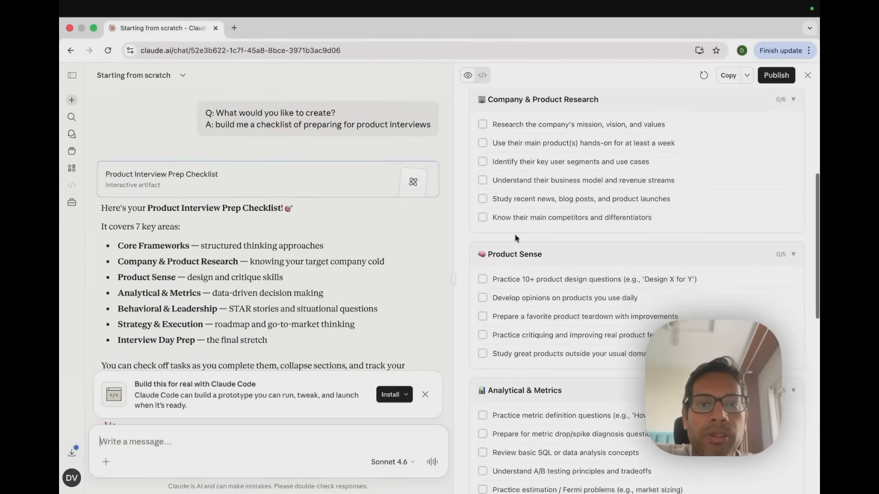
scroll(537, 357, down, 10)
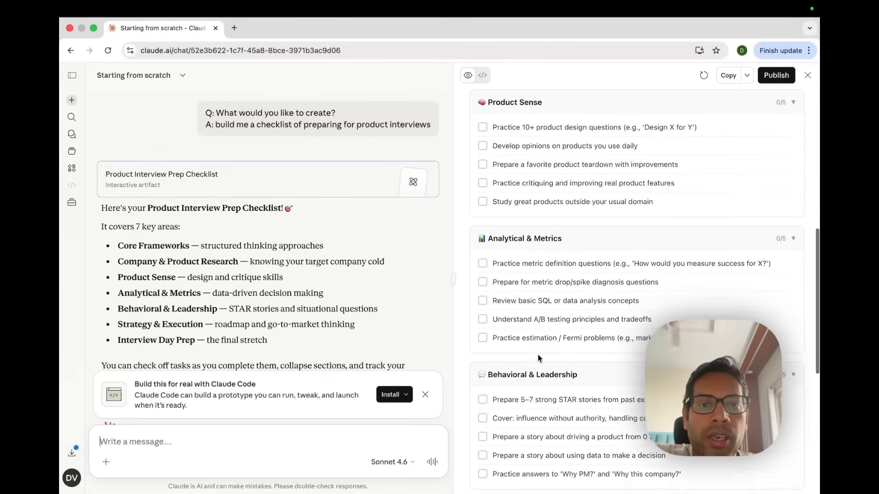
scroll(539, 357, down, 14)
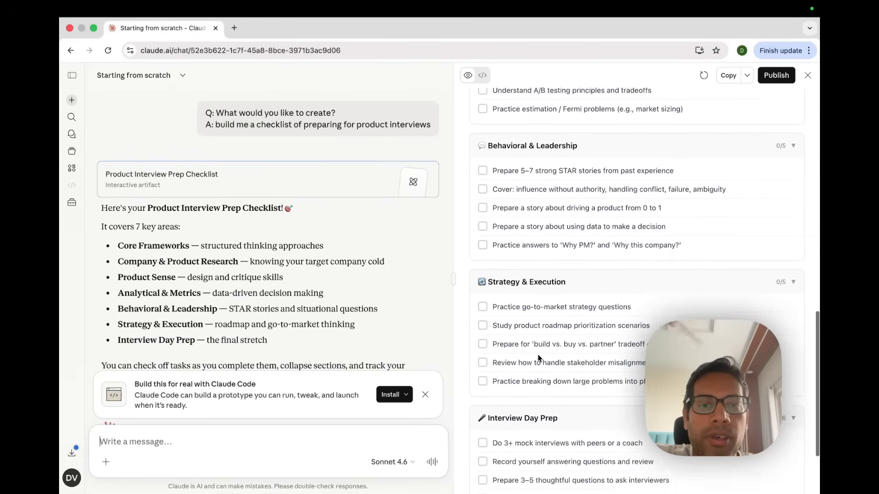
scroll(538, 357, down, 2)
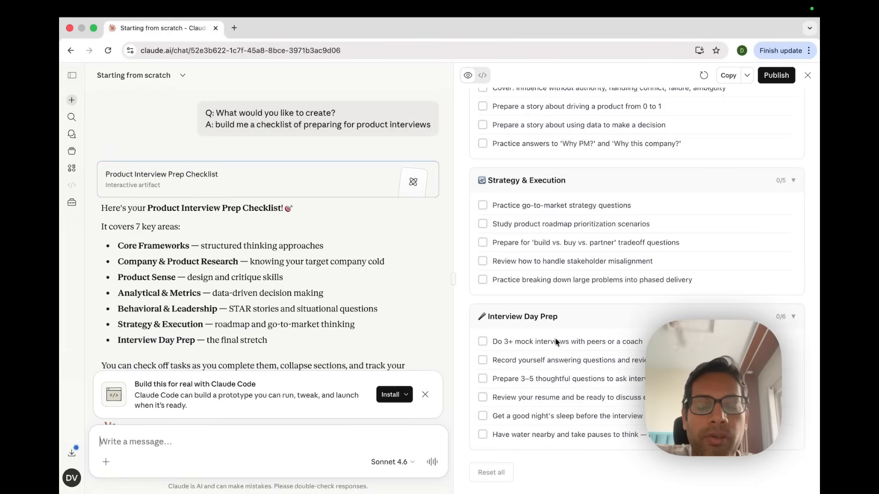
scroll(540, 280, up, 15)
scroll(540, 280, down, 8)
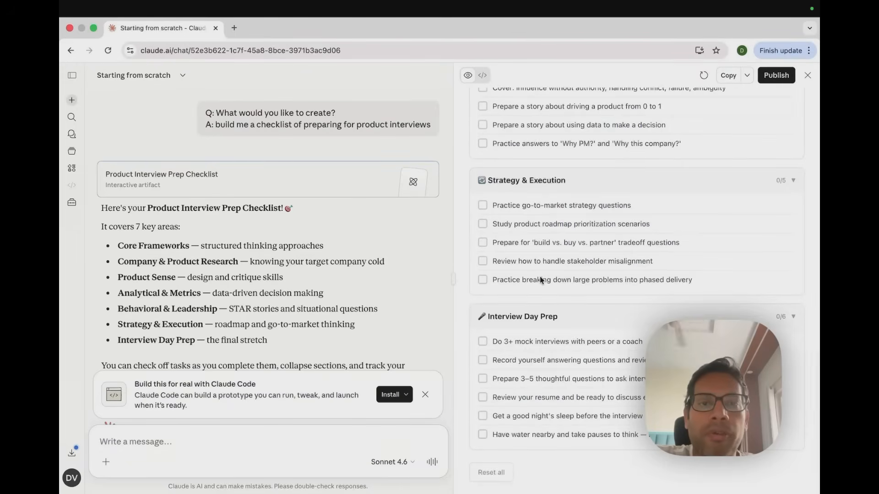
scroll(541, 280, up, 20)
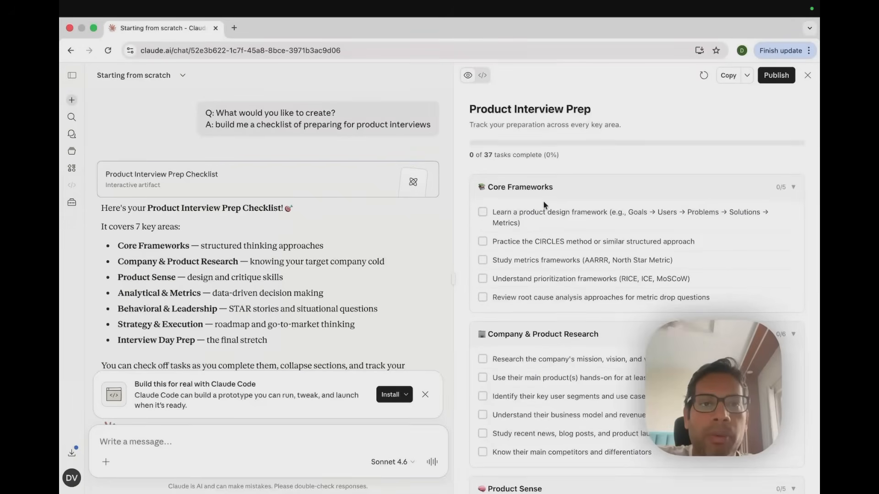
scroll(542, 201, down, 1)
scroll(543, 200, up, 1)
Tick all five tasks under Core Frameworks in the checklist
click(482, 212)
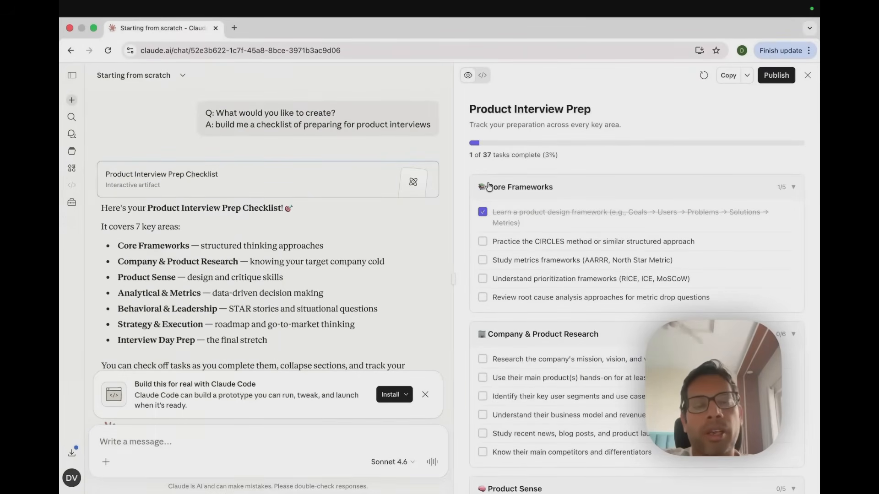
click(483, 241)
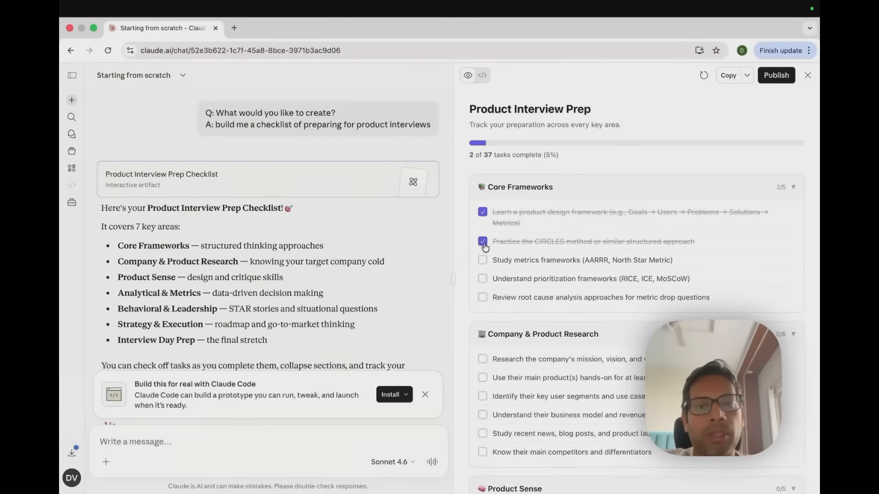
click(483, 260)
click(482, 279)
click(483, 297)
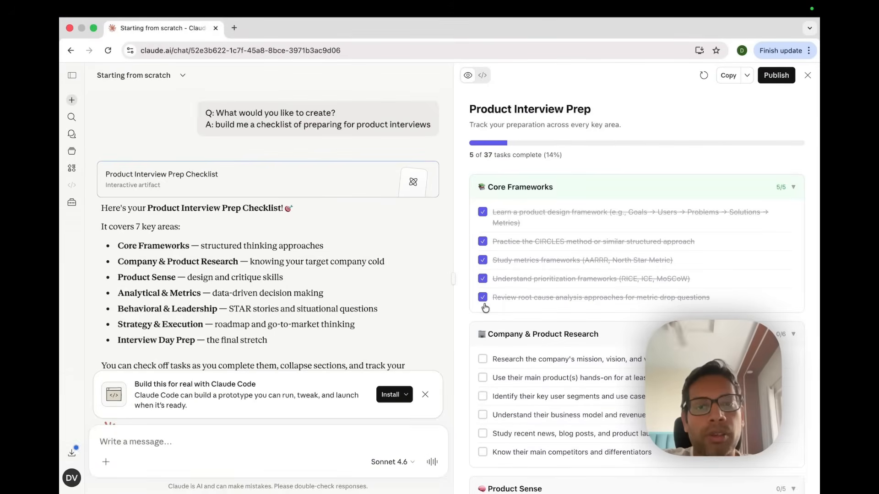
Clear the ticks from the five Core Frameworks tasks
click(482, 212)
click(482, 242)
click(482, 260)
click(483, 278)
click(482, 297)
Publish the artifact publicly and copy its share link
click(772, 76)
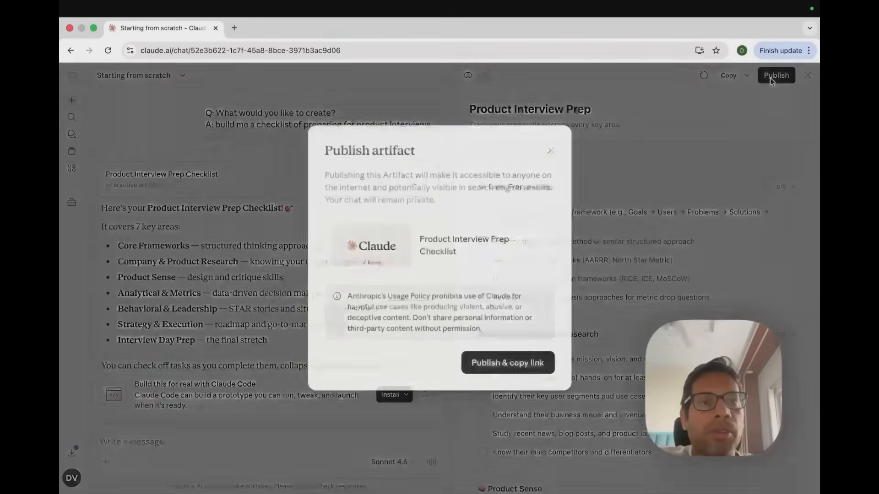
click(501, 364)
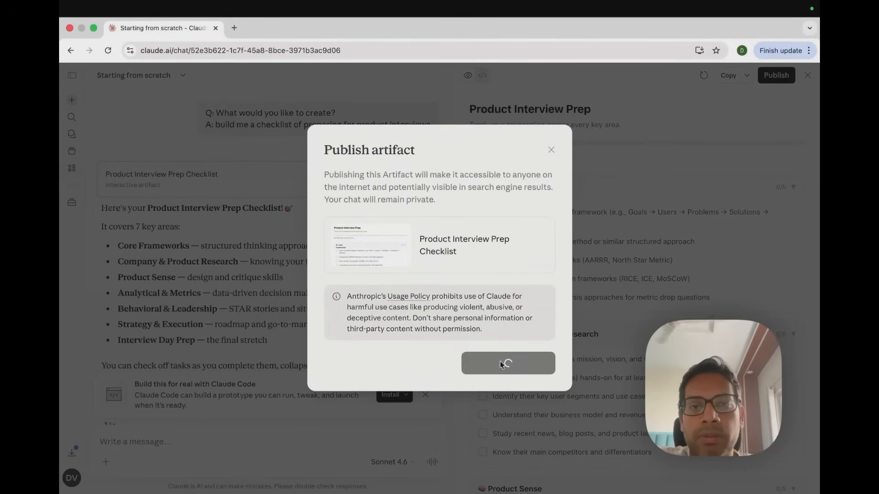
click(521, 280)
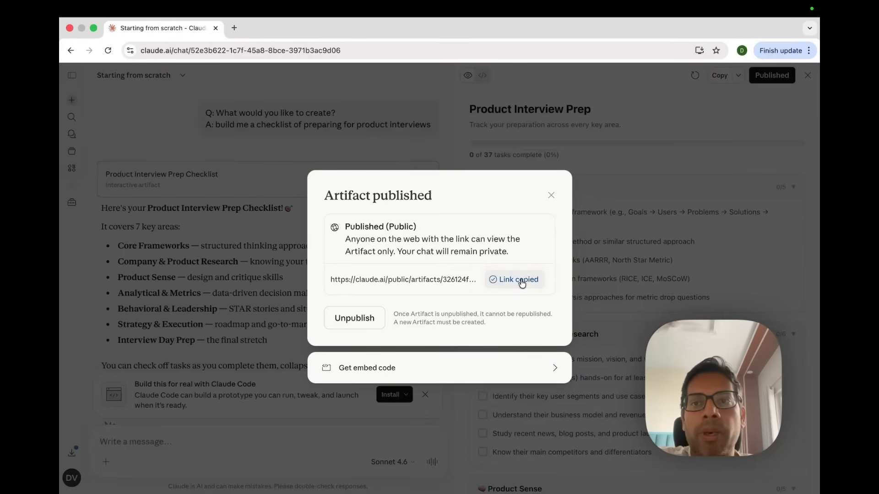
Open the copied artifact link in a new browser tab and scroll through the published page
click(233, 28)
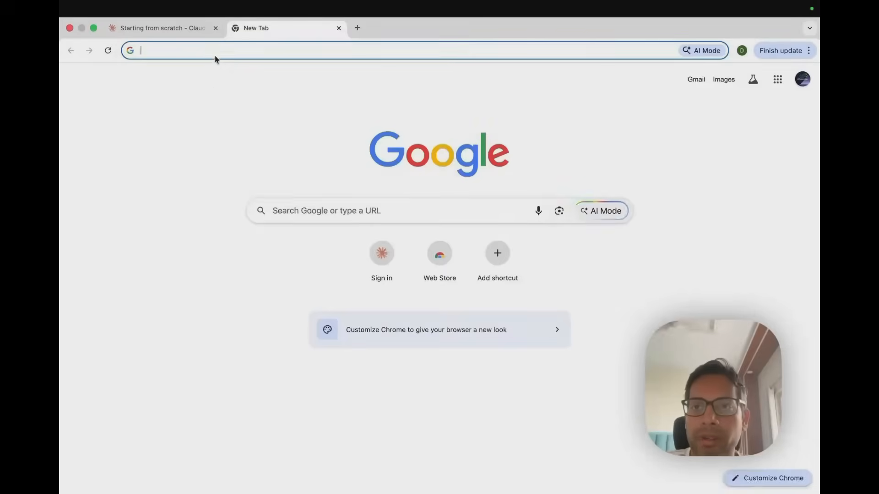
key(super+v)
key(Return)
scroll(283, 288, down, 10)
scroll(283, 286, down, 5)
scroll(302, 235, up, 12)
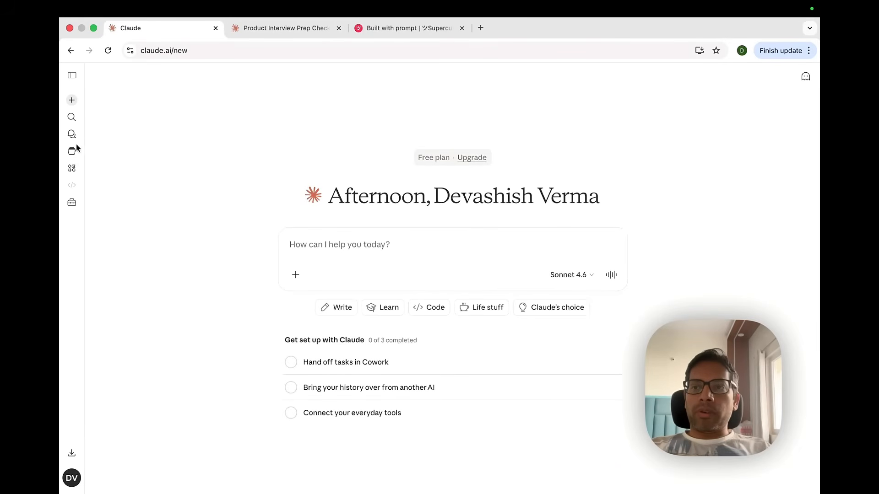
Start a new project and name it Youtube content for Claude
click(72, 153)
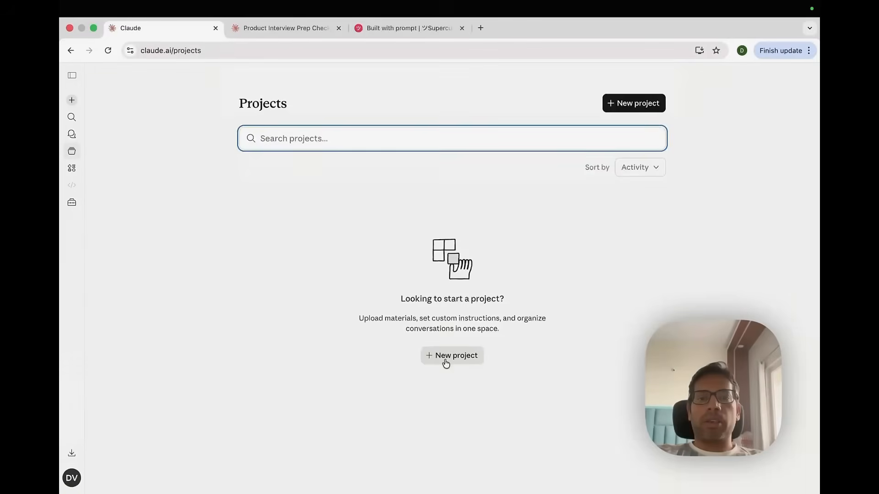
click(444, 362)
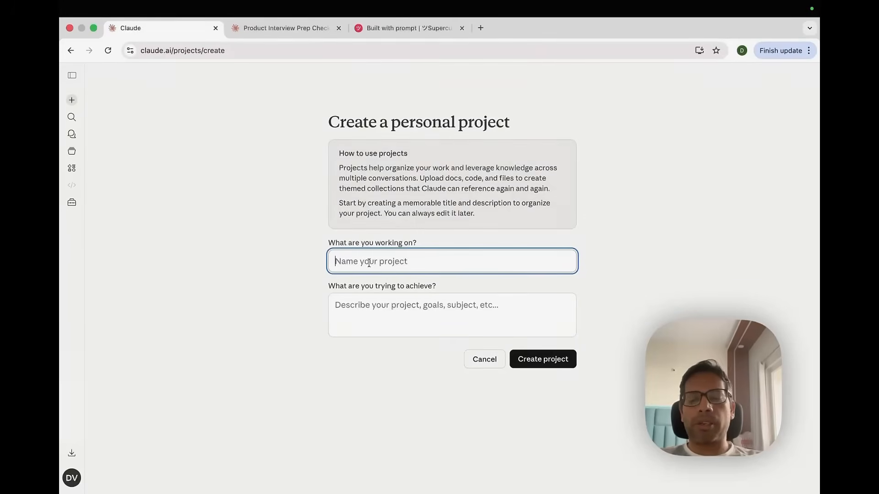
text(Youtub)
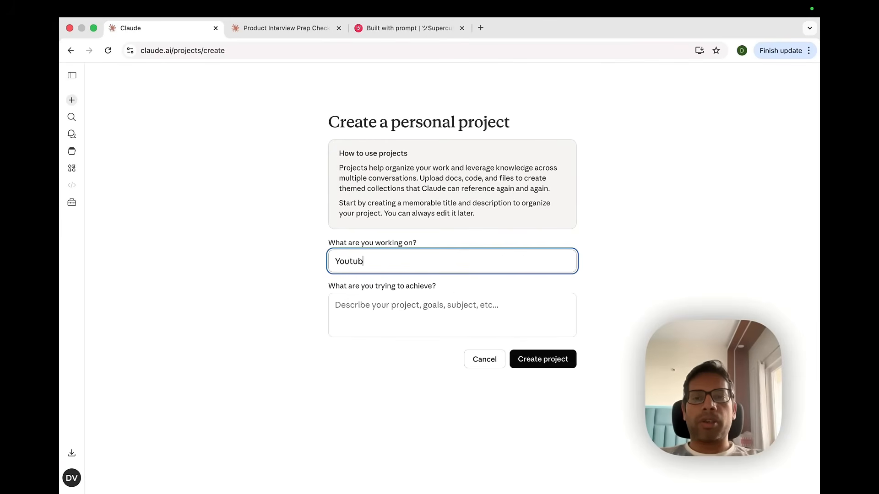
text(e content)
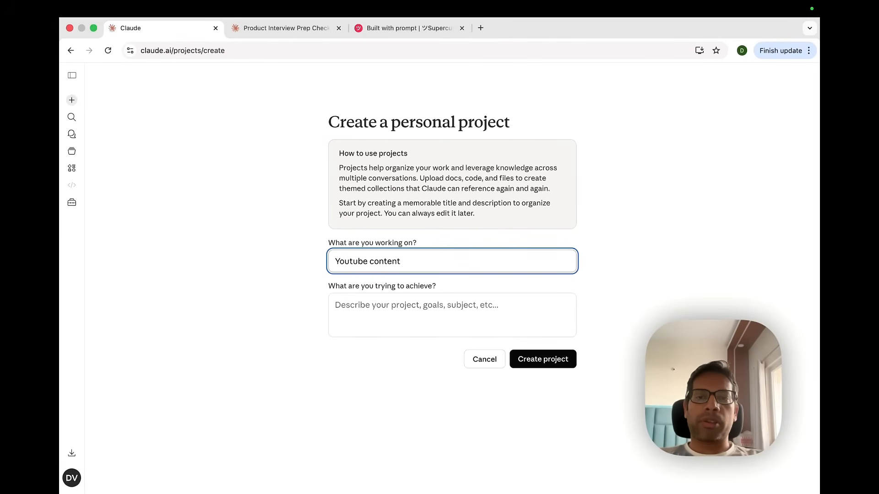
text( for Claude)
Describe the project goal as "this project is to help and brainstorm ideas for youtube content especially on claude features" and create it
click(384, 297)
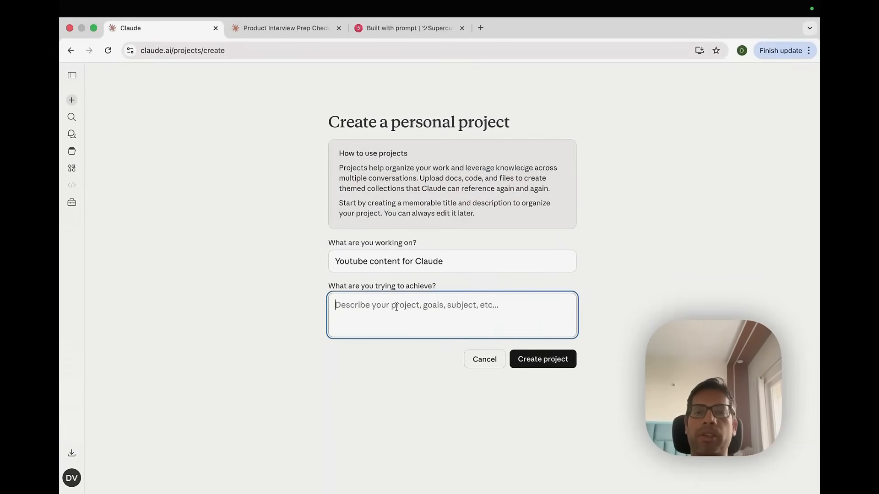
text(this p)
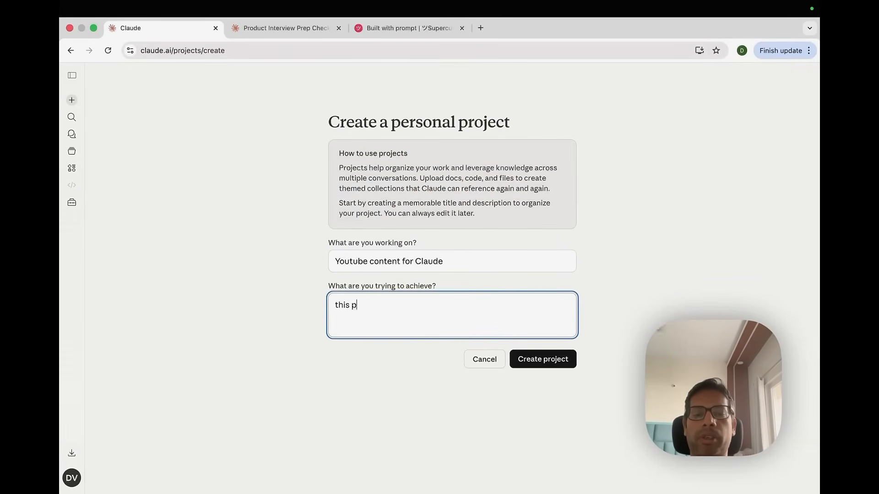
text(roject is to help)
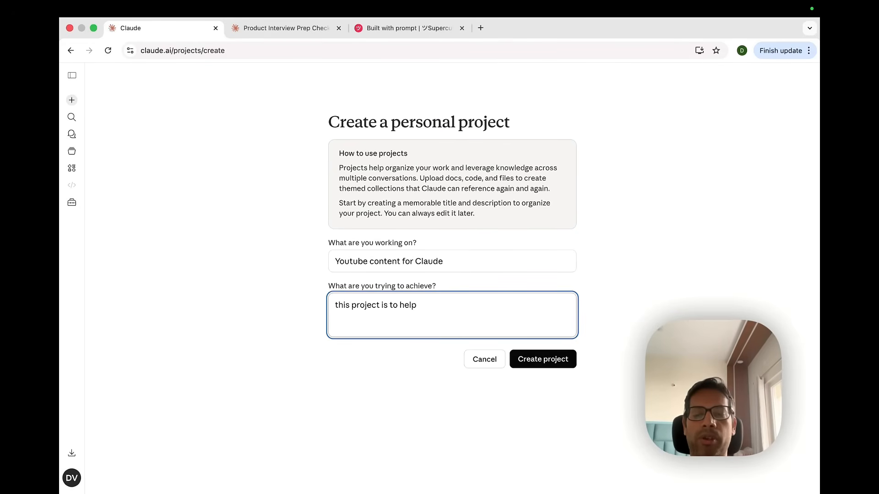
text( an d br)
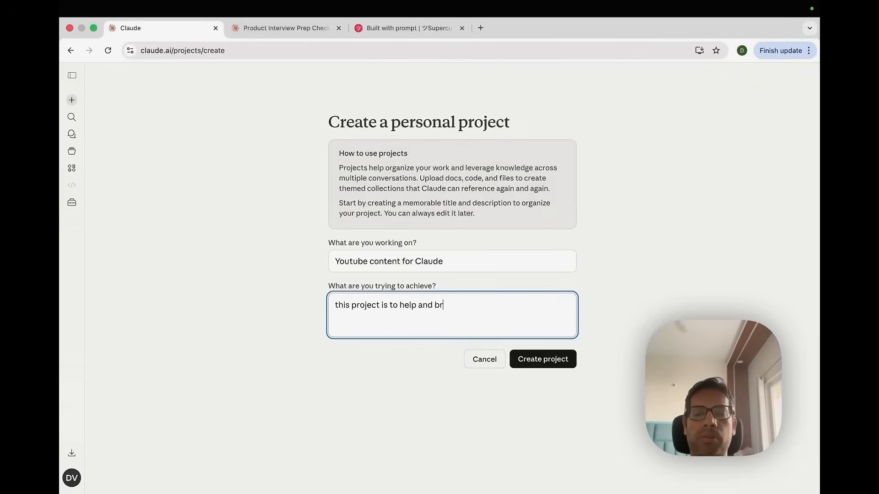
text(ainstorm ideas for yout)
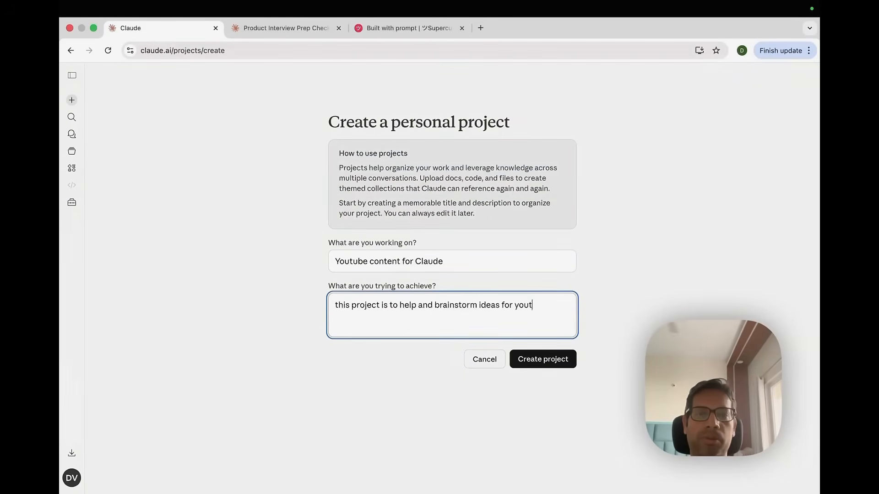
text(ube content)
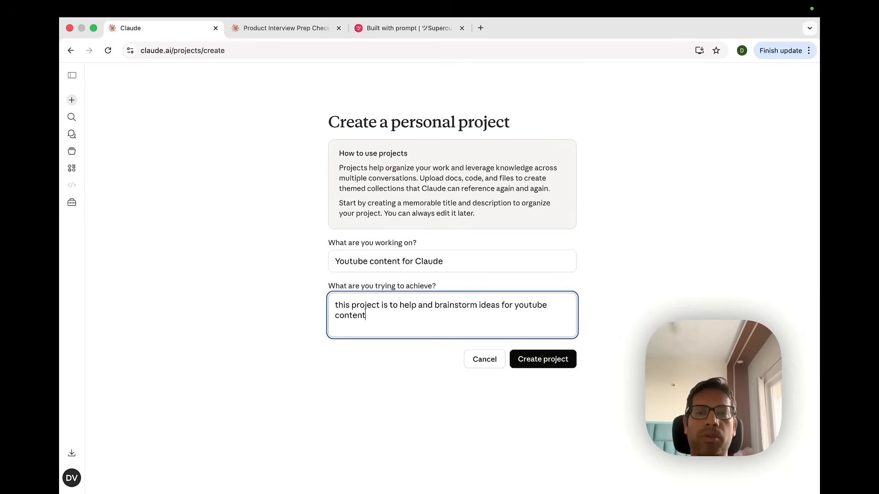
text( es)
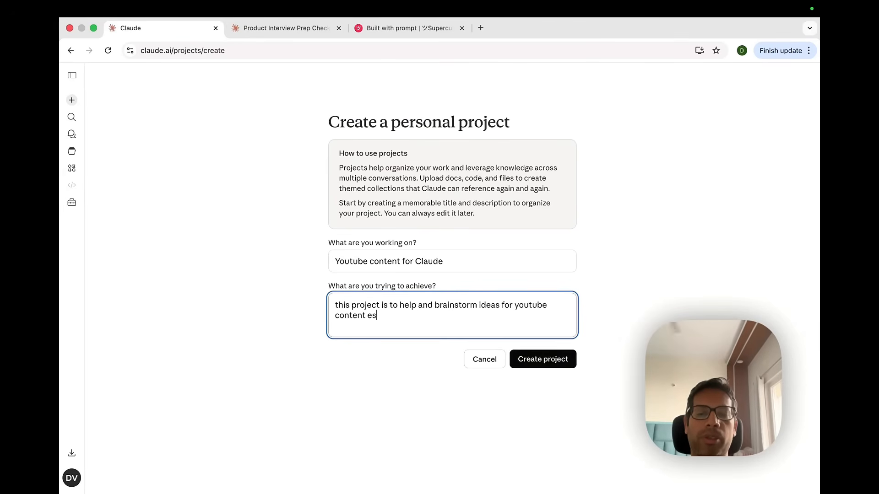
text(pecially on cl)
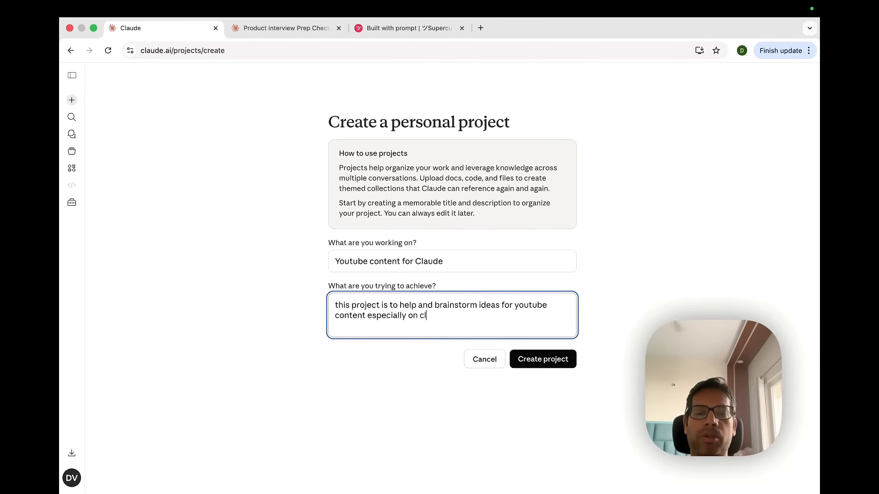
text(aude features)
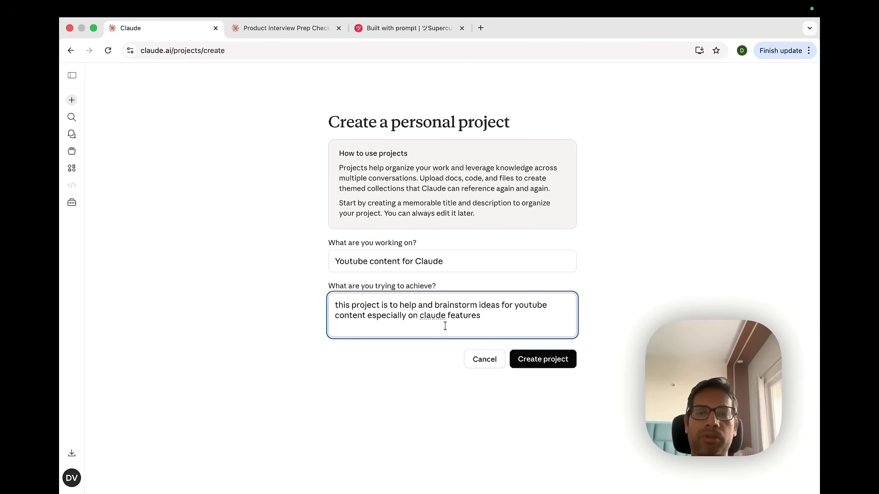
click(556, 364)
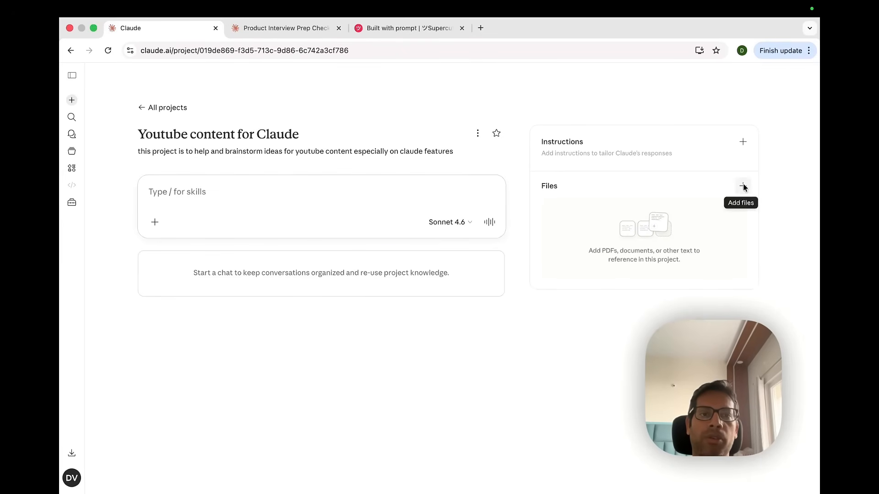
Set the project instructions to "the content should be created for wider auduence not only limited to product managers." and save them
click(742, 141)
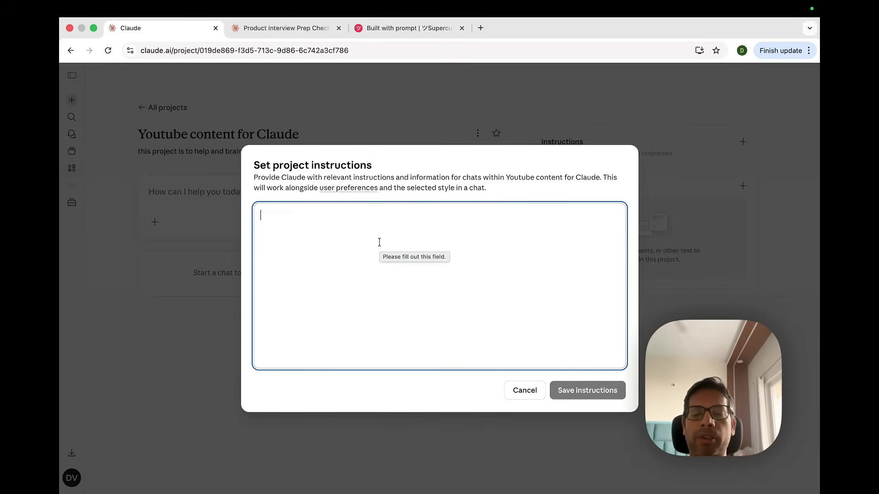
text(the content should )
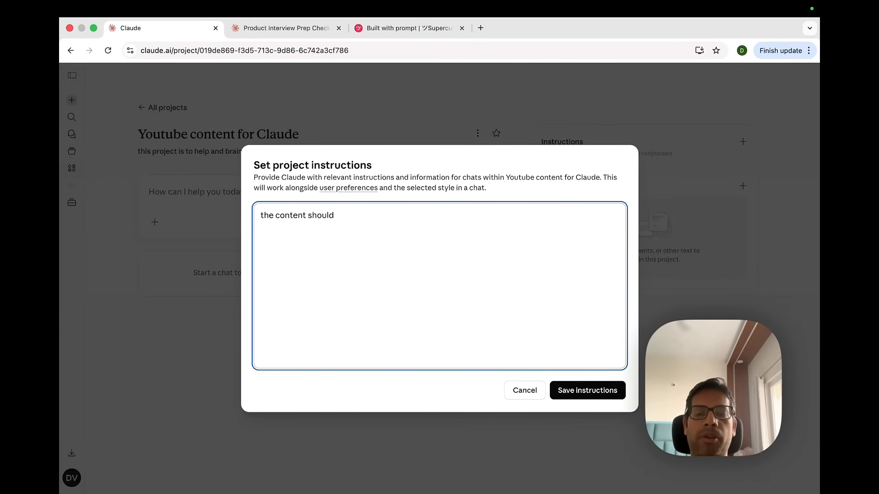
text(be cre)
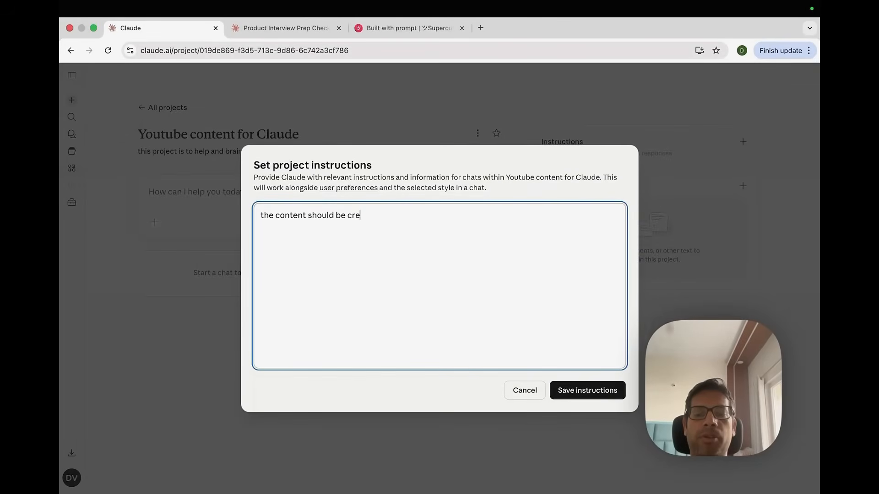
text(ated for wider )
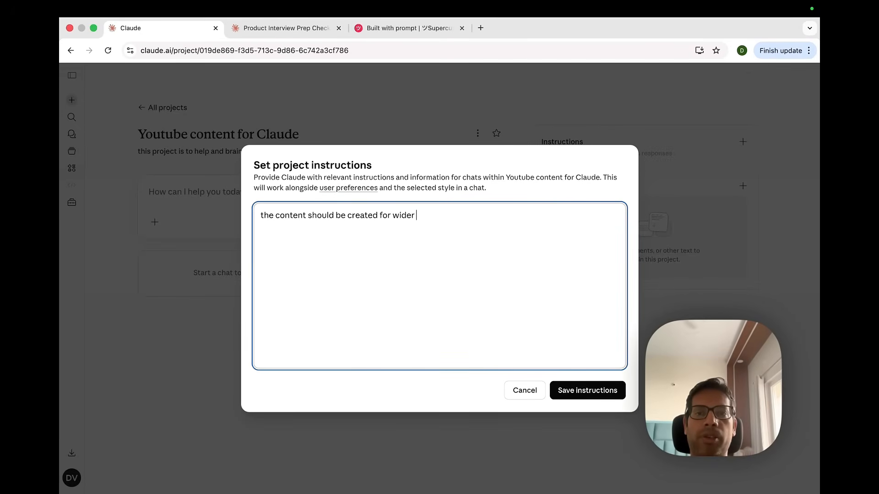
text(audeienc)
key(BackSpace)
key(BackSpace)
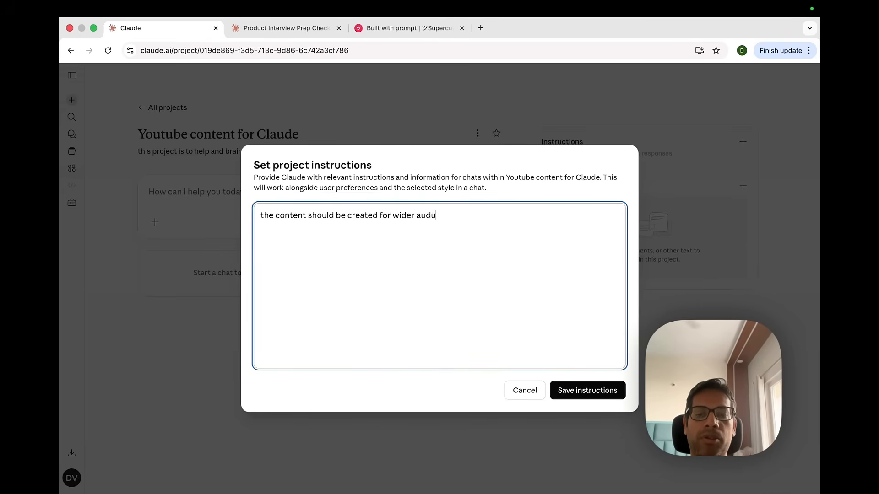
text(eunce not only limited to product managers.)
click(596, 390)
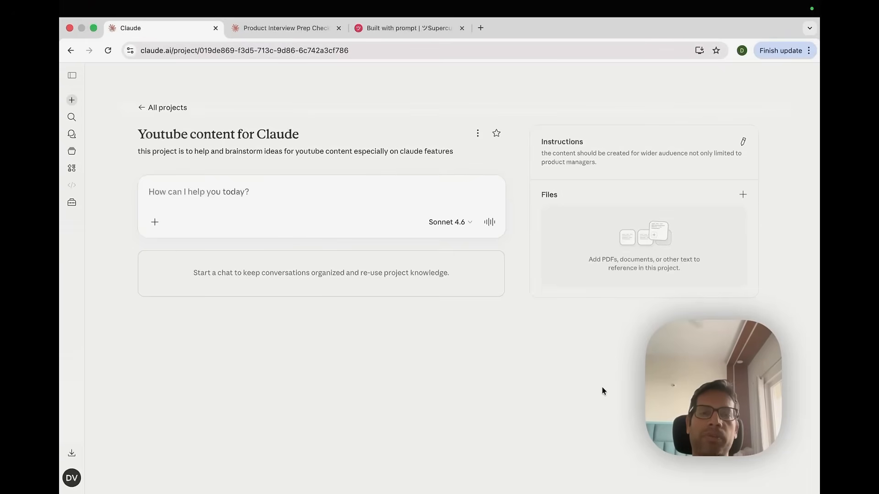
Upload the three Day1, Day2 and Day3 Video1 .docx scripts from the Desktop's Youtube Video folder to the project files
click(742, 195)
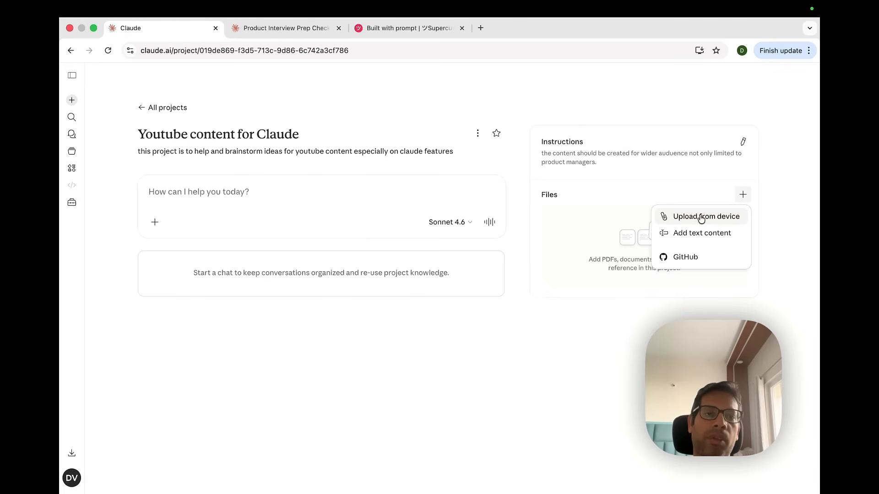
click(701, 217)
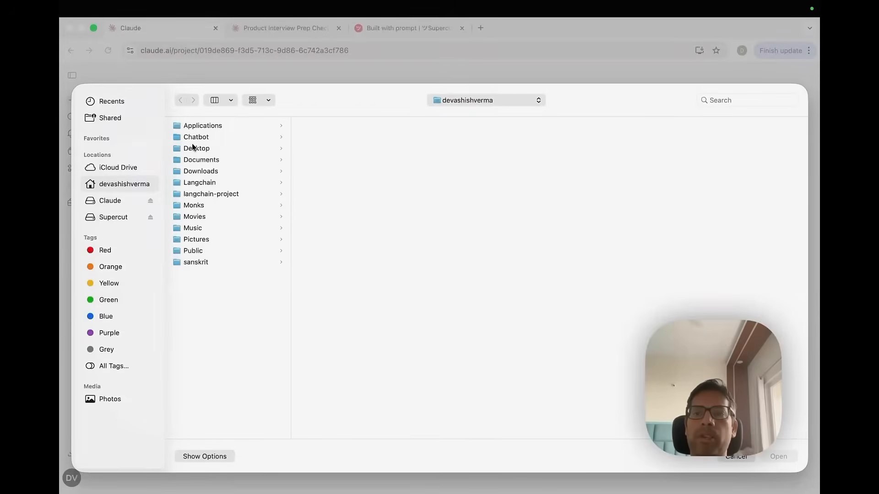
click(194, 149)
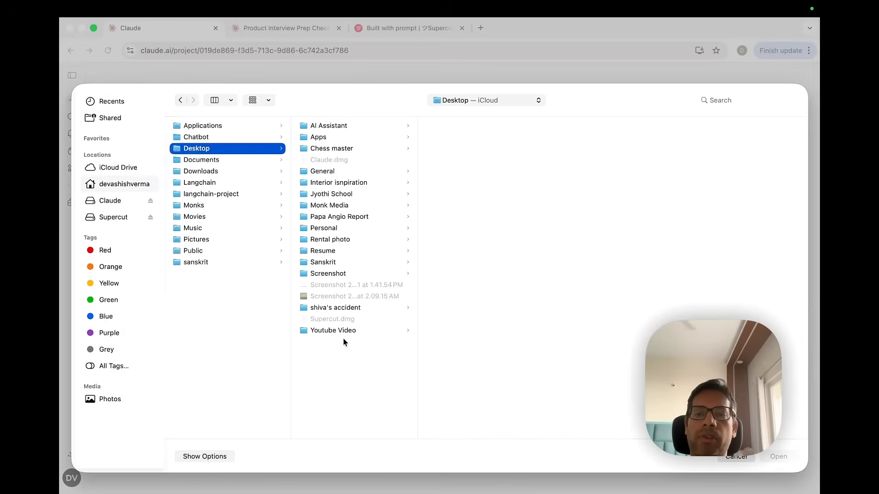
click(341, 332)
click(468, 159)
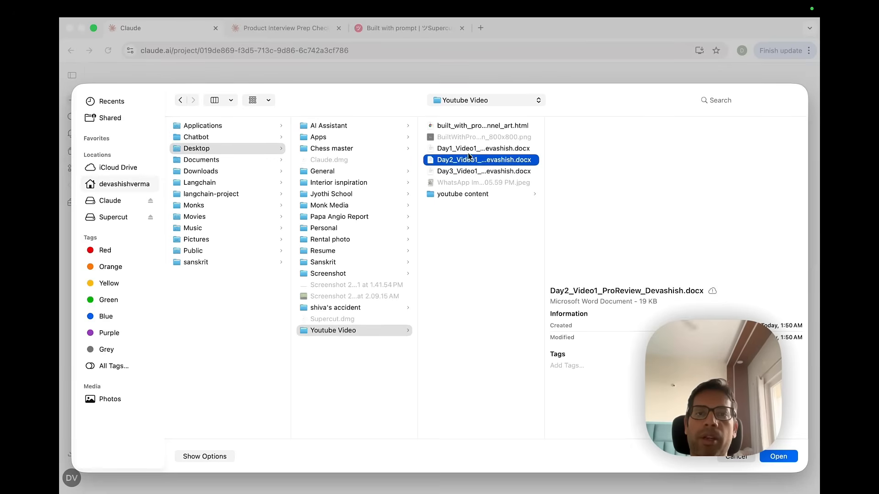
click(470, 149)
shift+click(467, 161)
shift+click(467, 170)
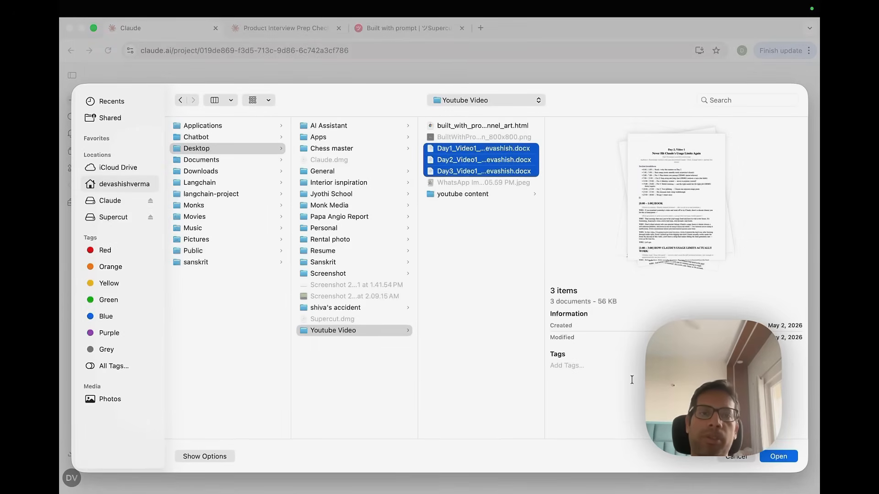
key(Return)
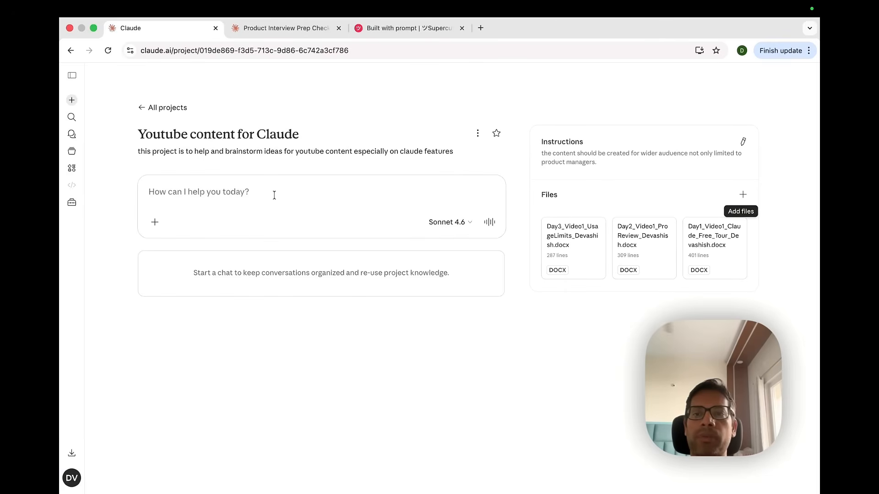
Ask in a new project chat "give me ideas of content for next five videos" and read through the reply
click(262, 194)
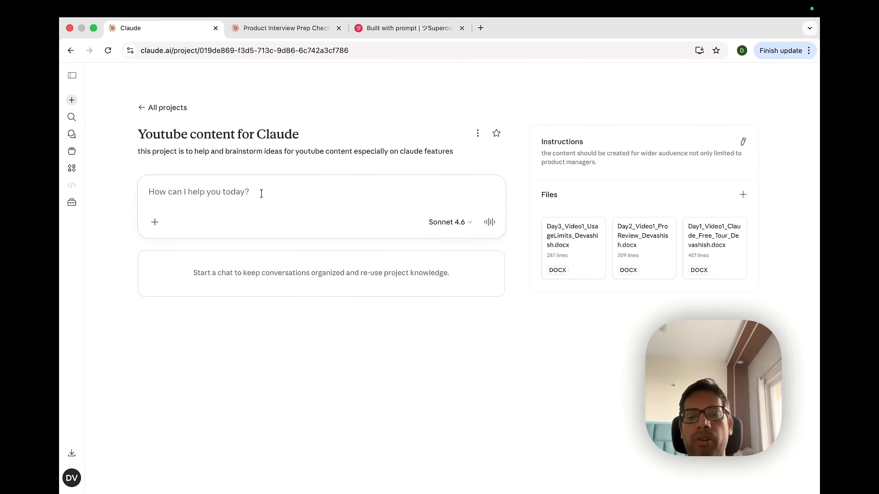
text(let me)
key(BackSpace)
key(BackSpace)
key(BackSpace)
key(BackSpace)
key(BackSpace)
key(BackSpace)
text(to)
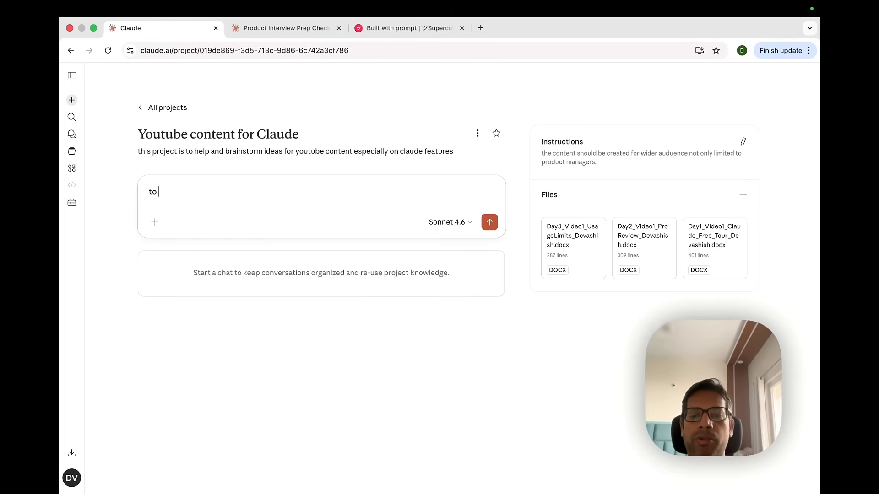
key(BackSpace)
key(BackSpace)
key(BackSpace)
text(g)
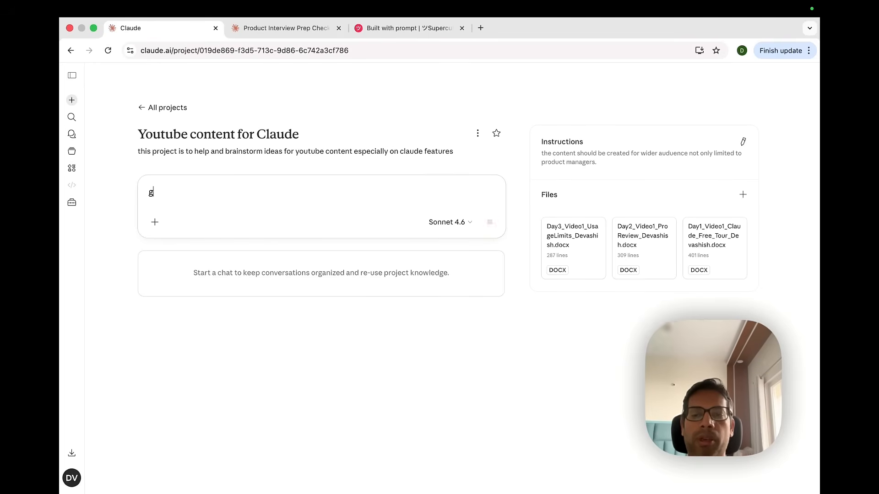
text(ive me ideas)
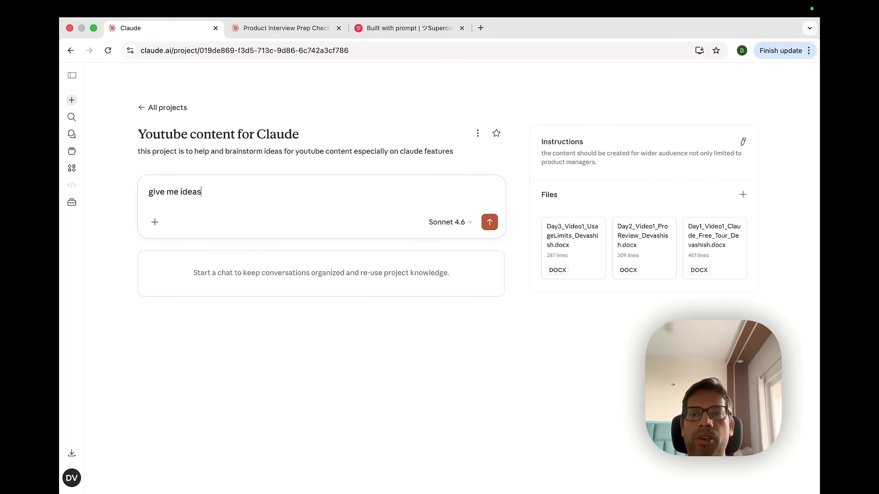
text( of coneent for next )
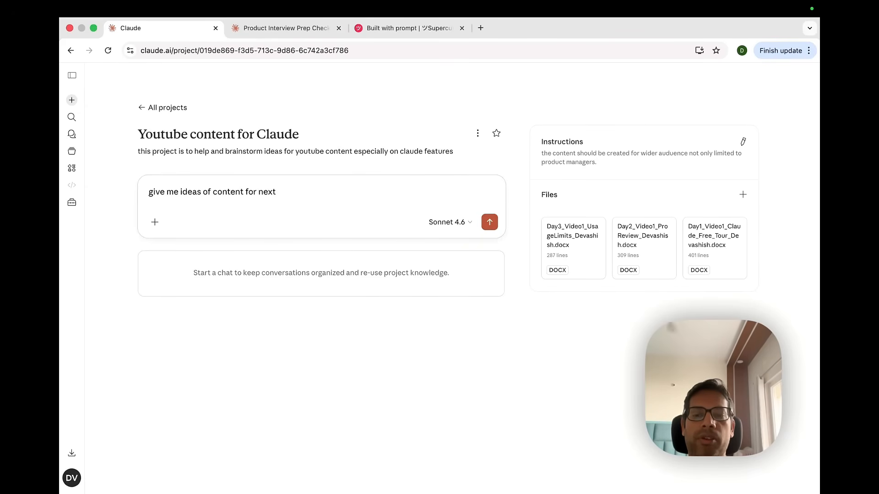
text(five videos)
key(BackSpace)
key(BackSpace)
key(BackSpace)
key(BackSpace)
text(deos)
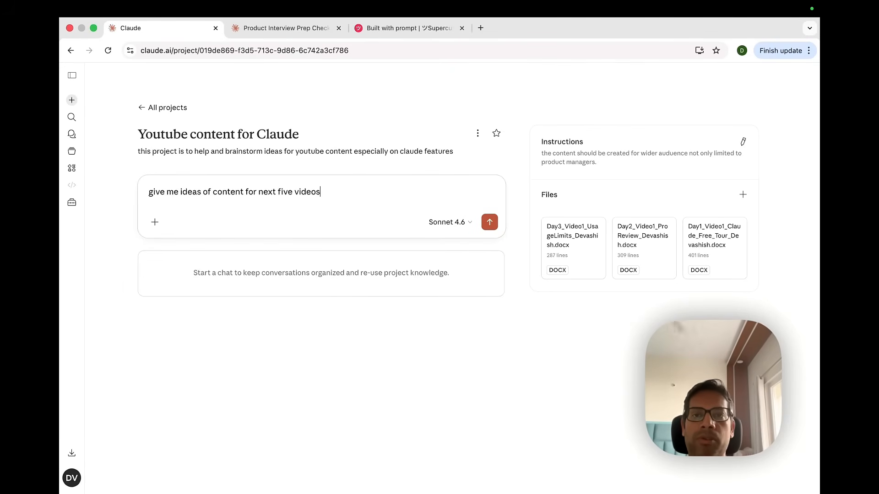
key(Return)
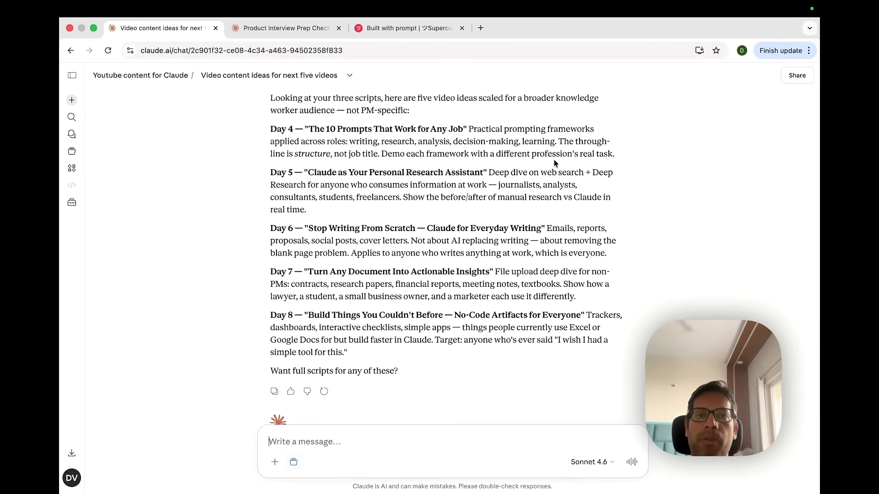
scroll(362, 193, down, 2)
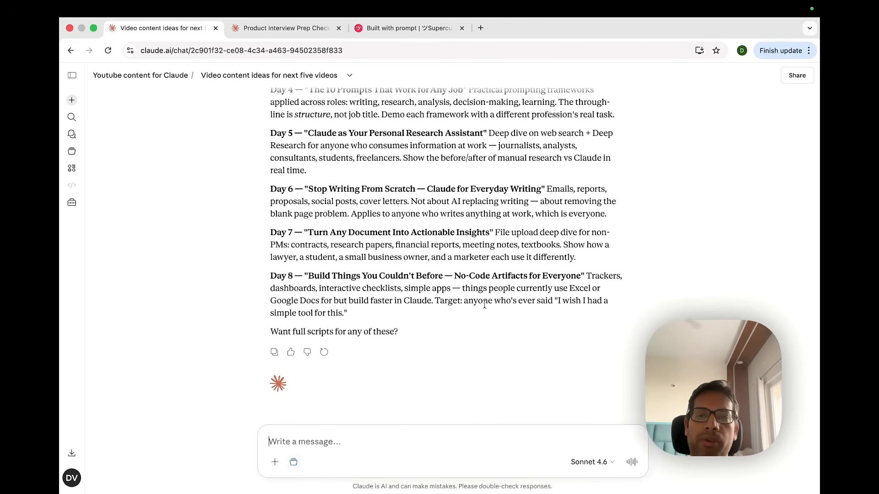
scroll(553, 319, down, 1)
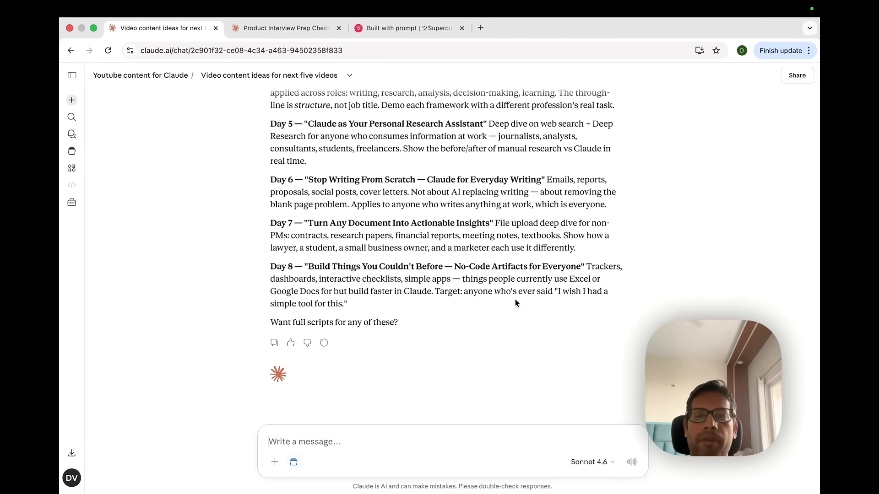
scroll(494, 224, up, 3)
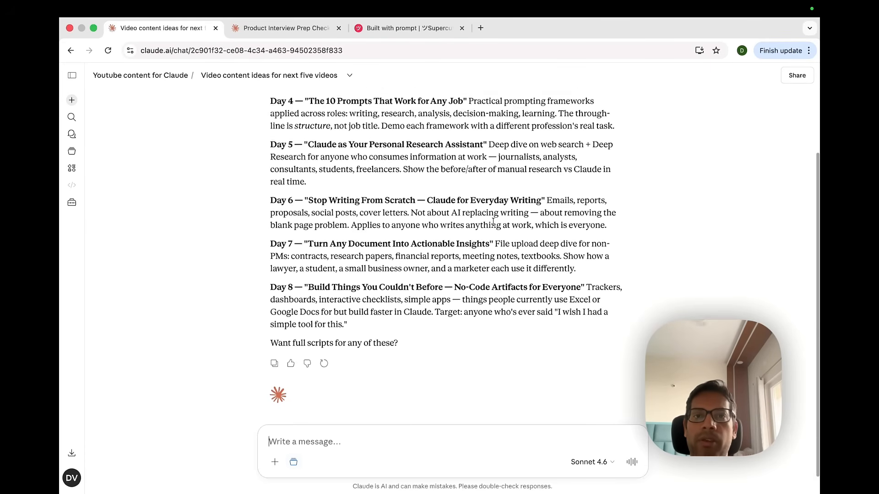
scroll(493, 225, up, 1)
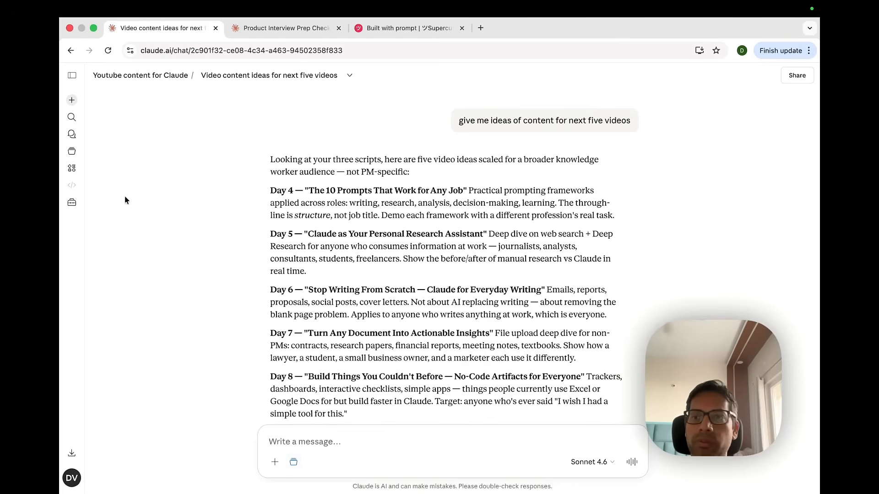
Open the Skills customization page and browse the skills directory of Anthropic skills
click(71, 204)
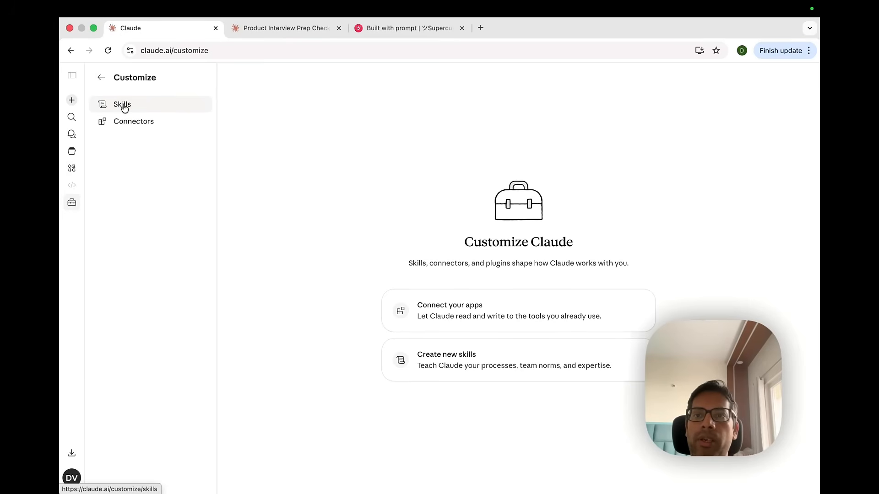
click(127, 105)
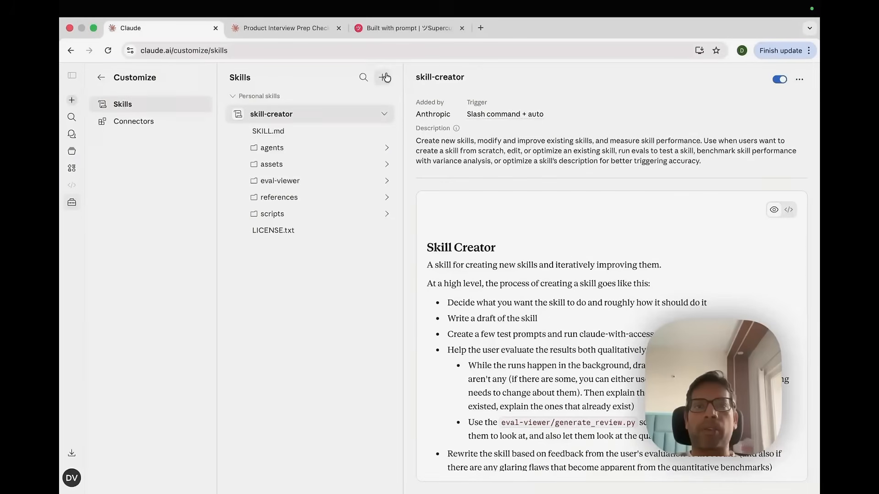
click(384, 77)
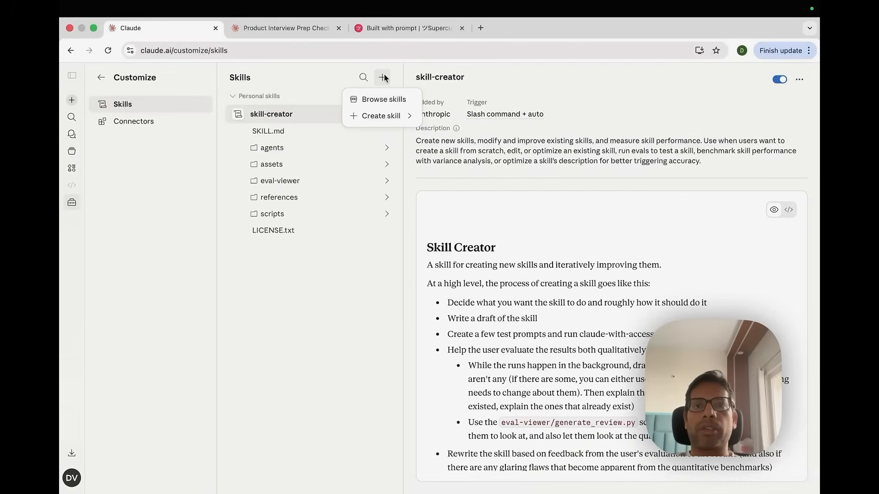
click(383, 99)
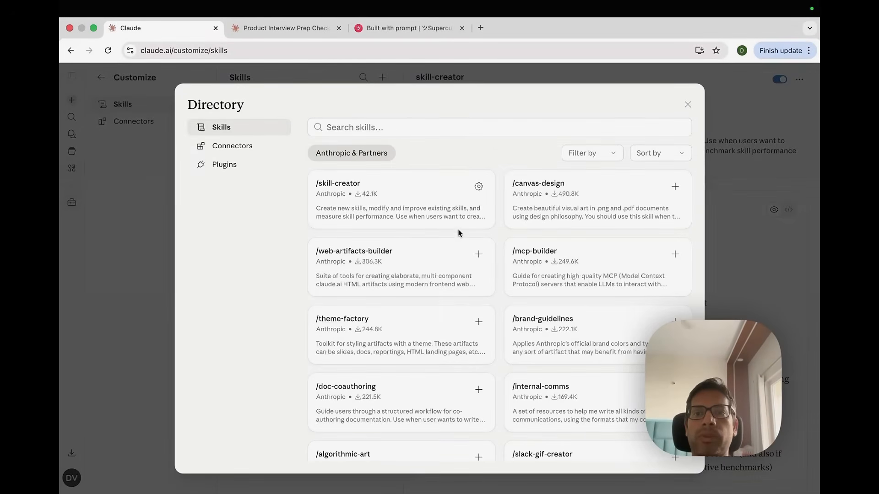
click(687, 105)
click(384, 77)
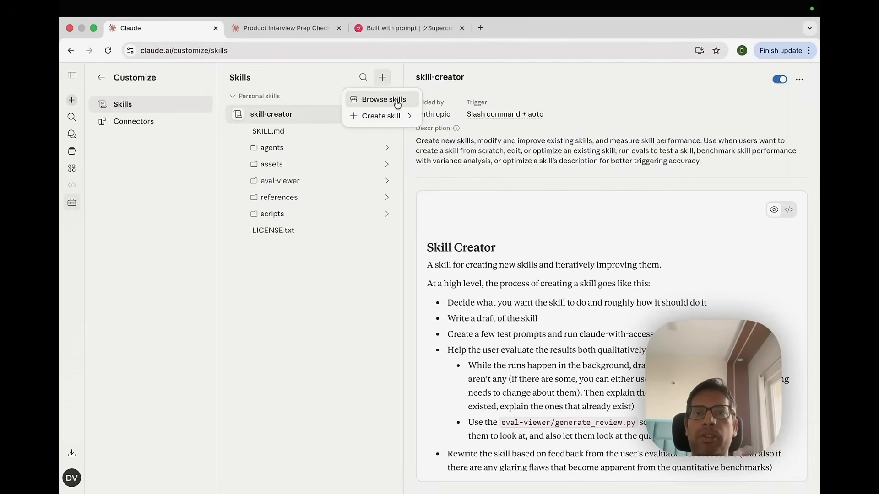
click(390, 98)
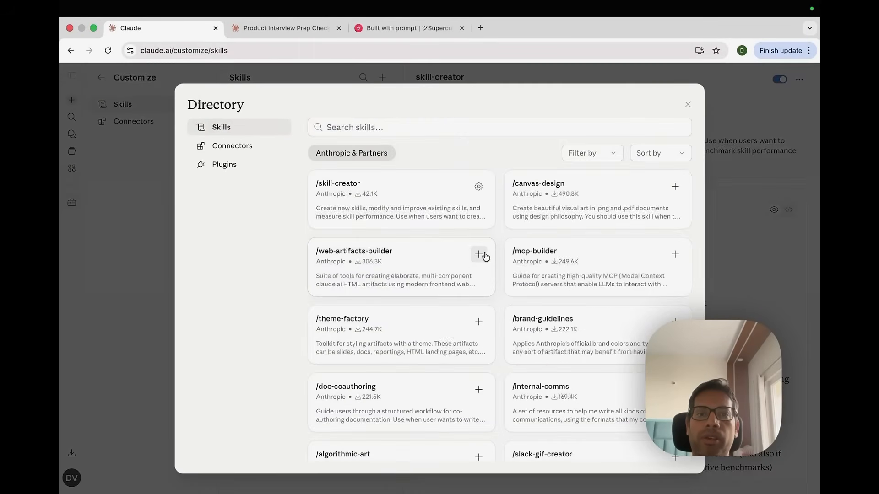
scroll(602, 352, down, 2)
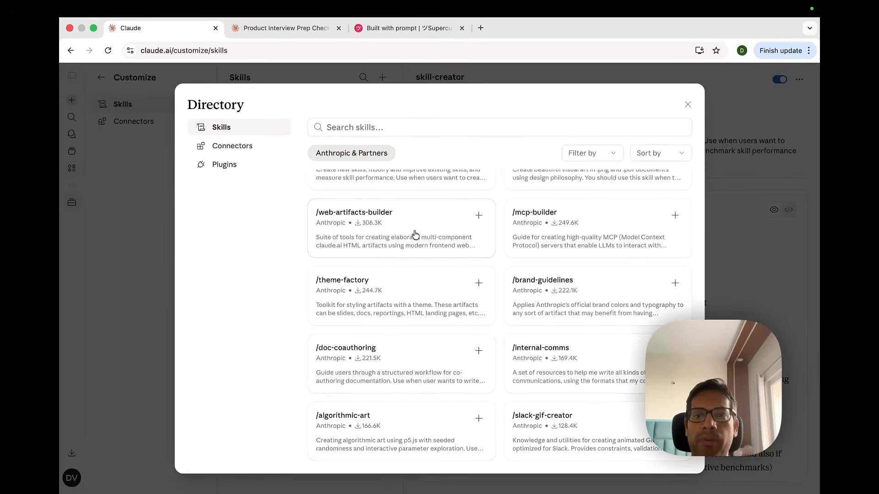
scroll(415, 233, up, 2)
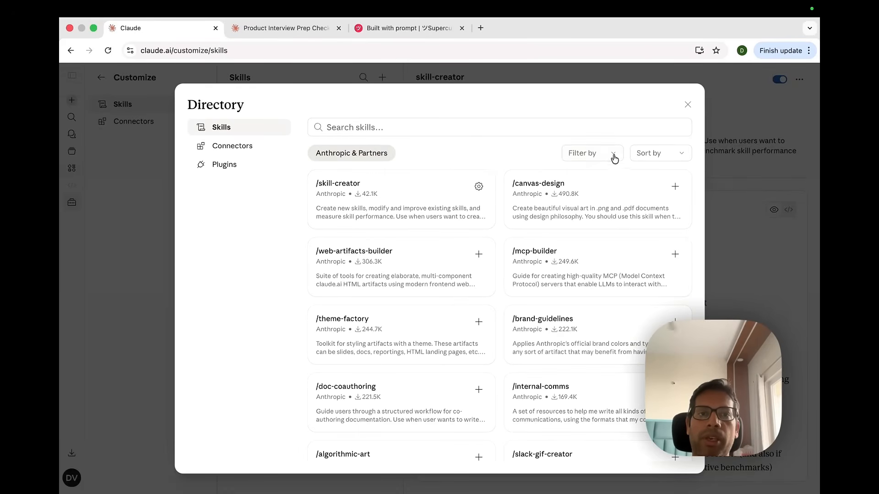
scroll(571, 251, down, 2)
scroll(467, 341, up, 2)
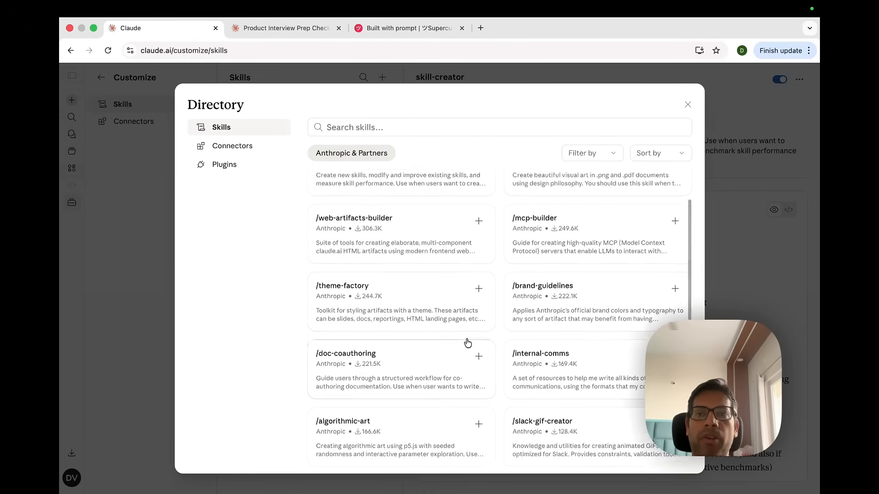
click(688, 105)
Start creating a new skill with Claude using the skill-creator skill
click(382, 78)
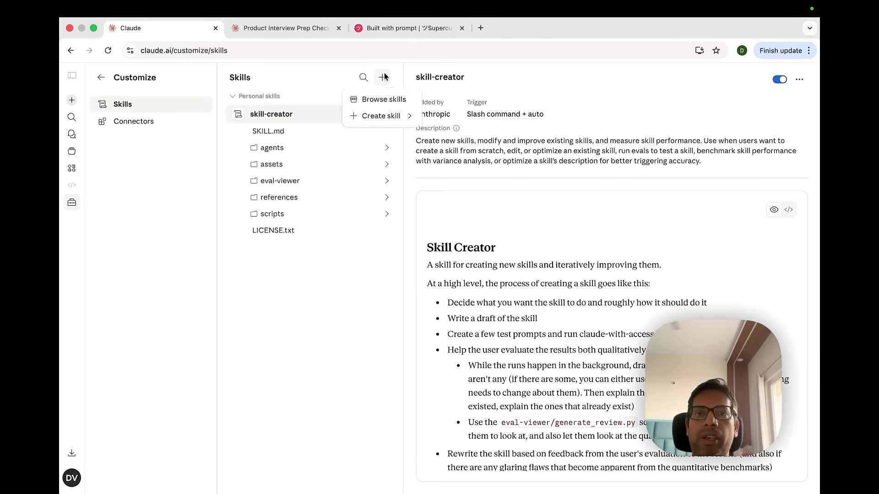
mouse_move(384, 121)
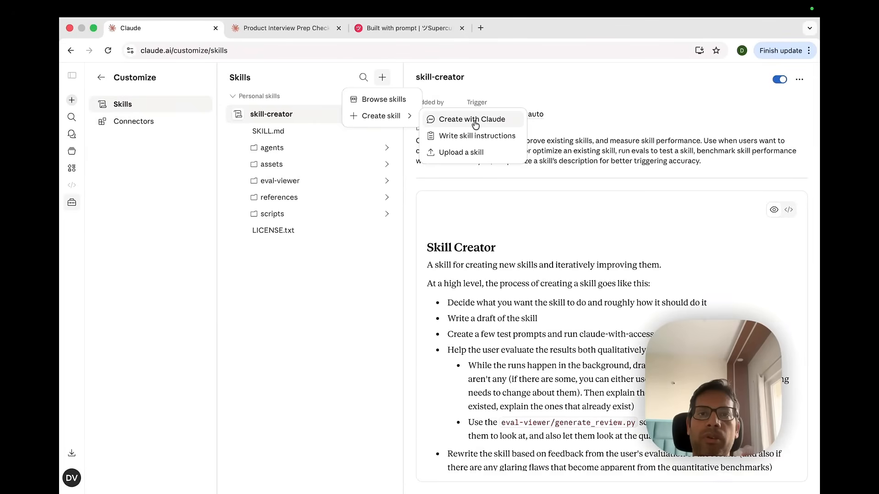
click(473, 120)
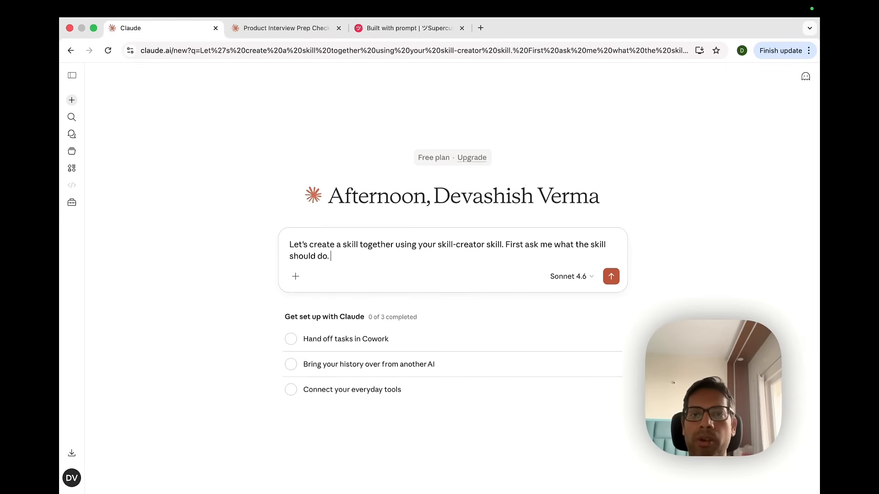
Add a new line "I want to create a skill to help PM review their product sense and also help with preparing for product sense interview questions" and send it
key(shift+Return)
text(I wantt)
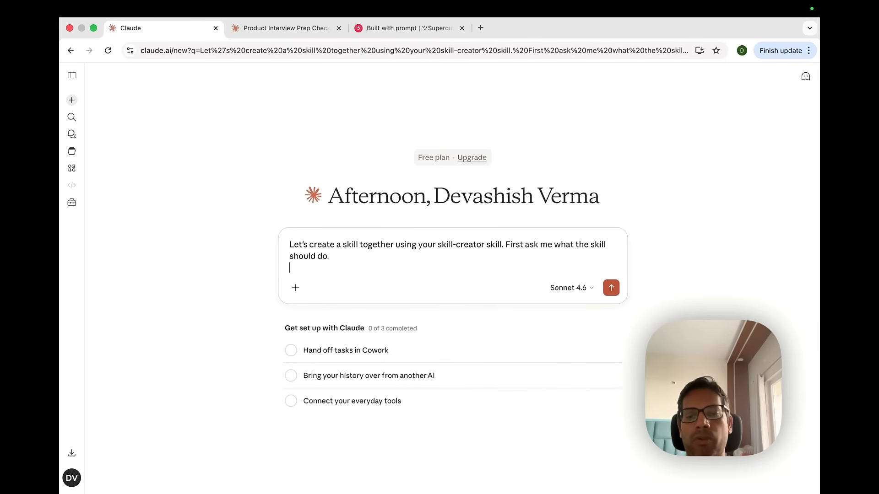
key(BackSpace)
text(t)
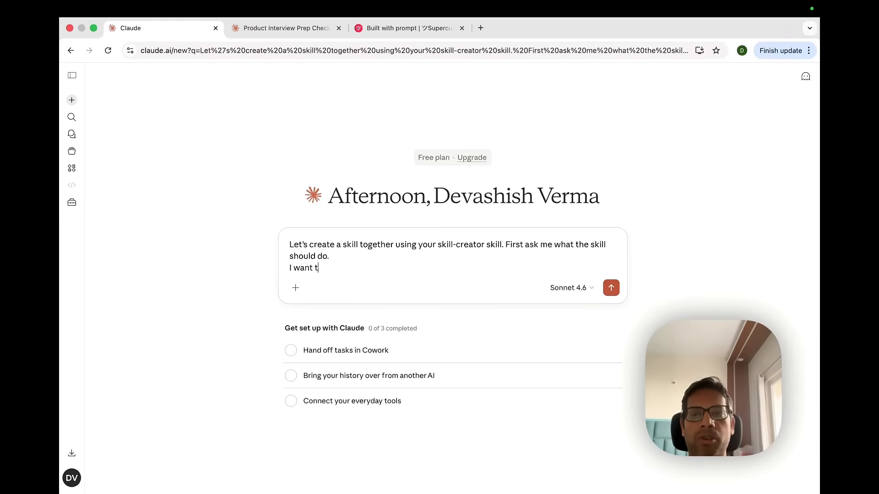
text(o create )
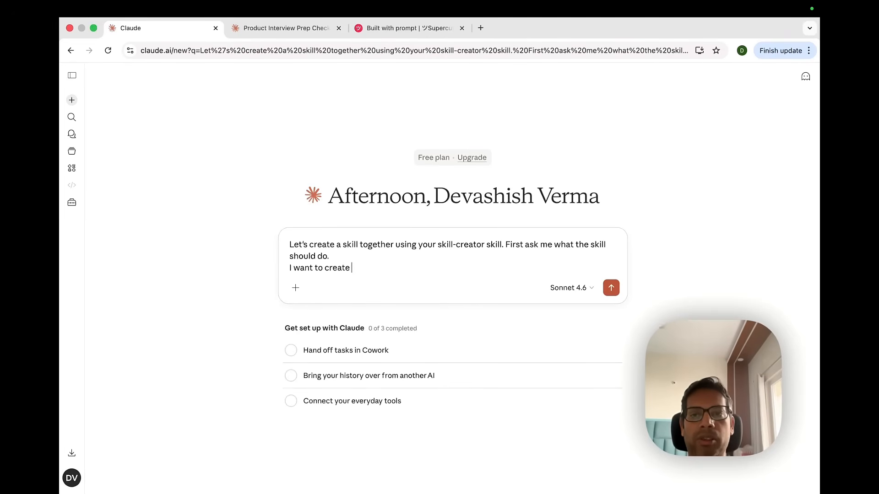
text(a skill to he)
key(BackSpace)
key(BackSpace)
text(to help)
text( review)
key(BackSpace)
key(BackSpace)
key(BackSpace)
text(PM review t)
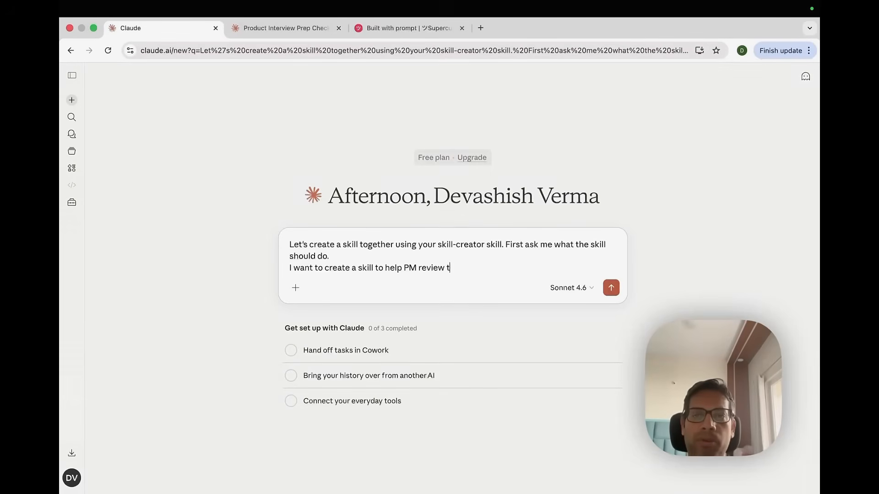
text(heir )
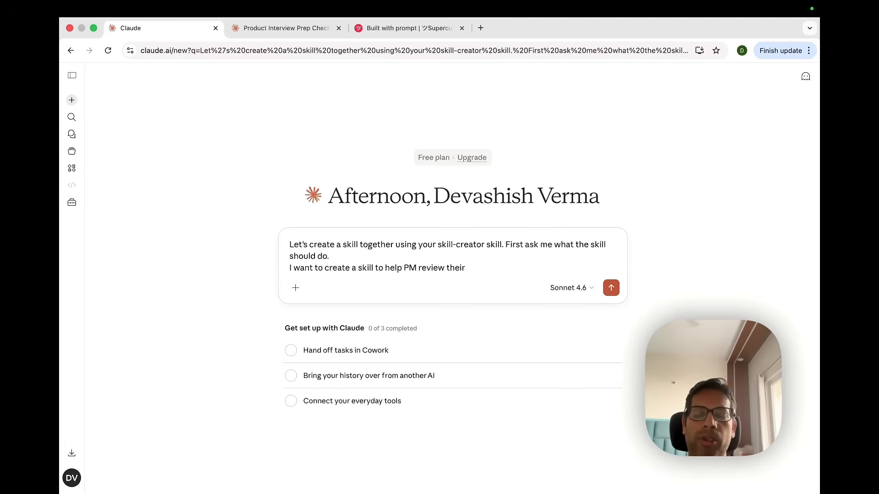
text(product sense)
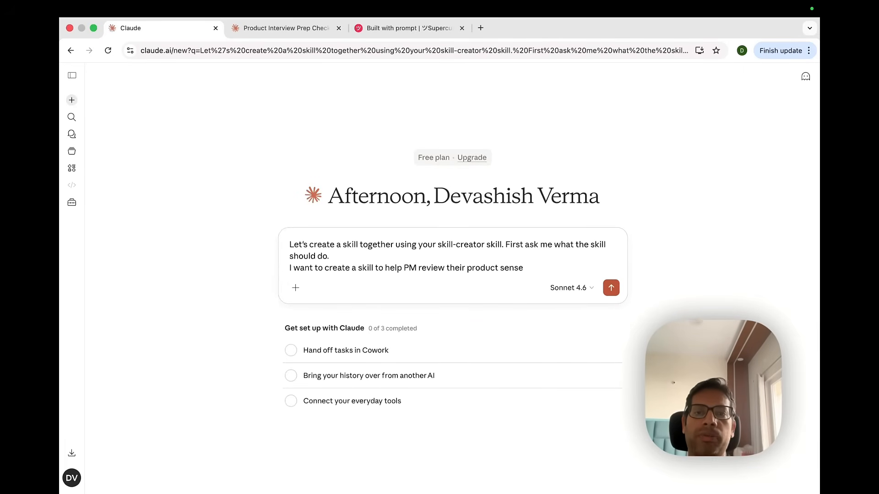
text(.)
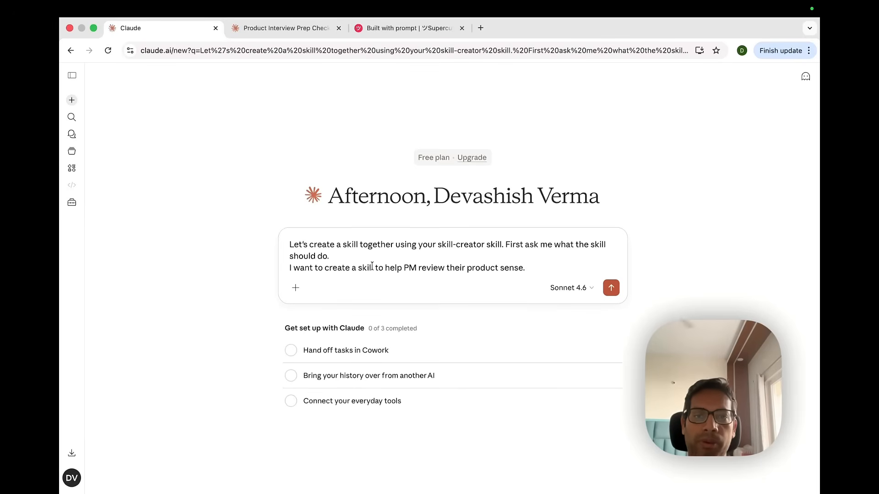
key(BackSpace)
text(and I)
text(lso )
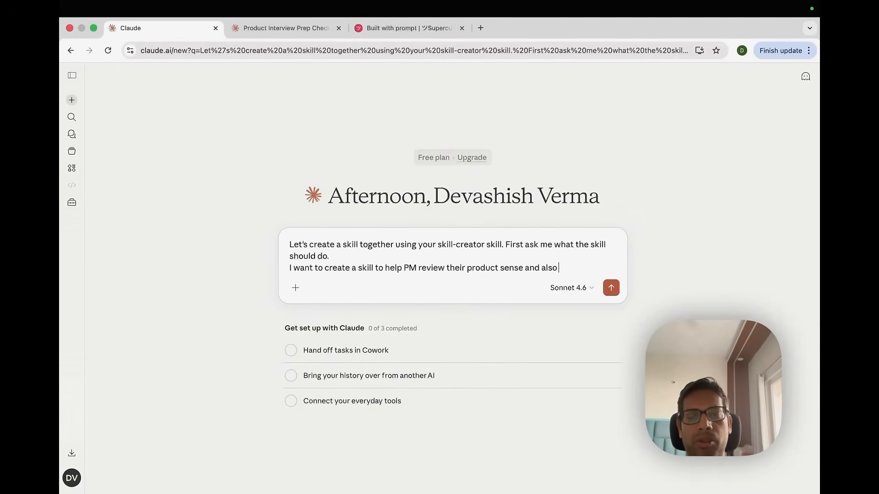
text(help with )
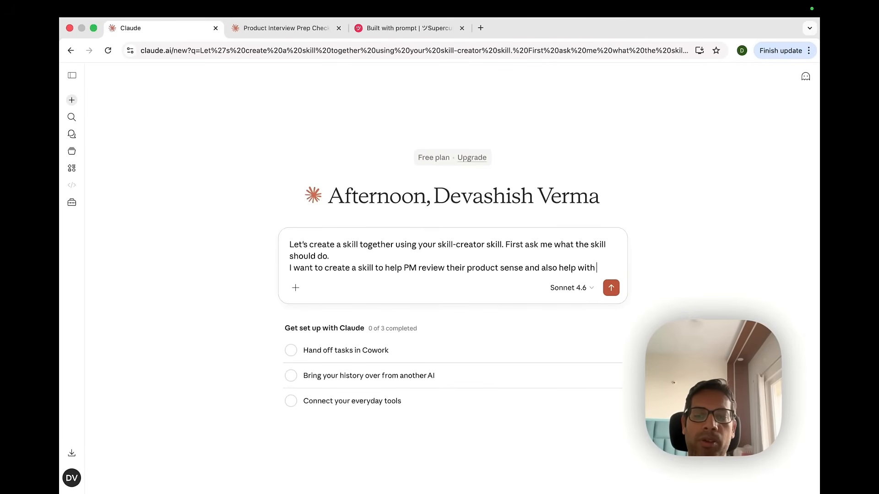
text(preparing for p)
text(roduct sense inte)
text(riv)
key(BackSpace)
key(BackSpace)
text(view questions)
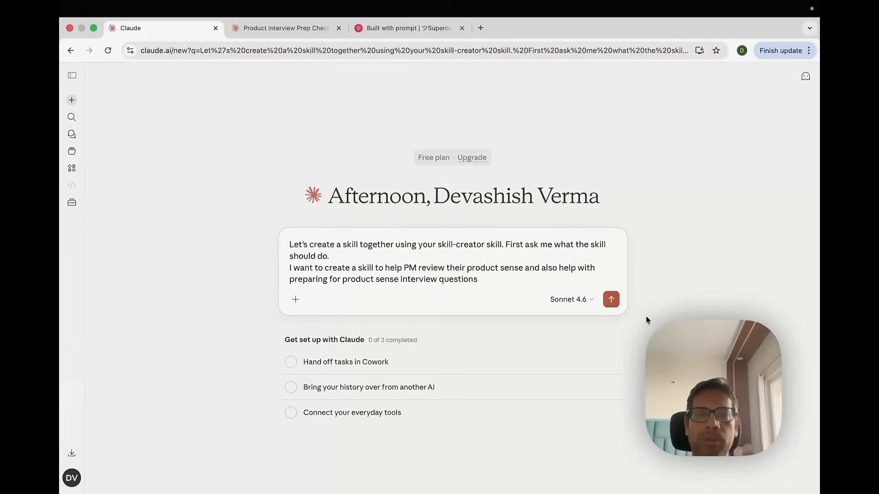
click(612, 301)
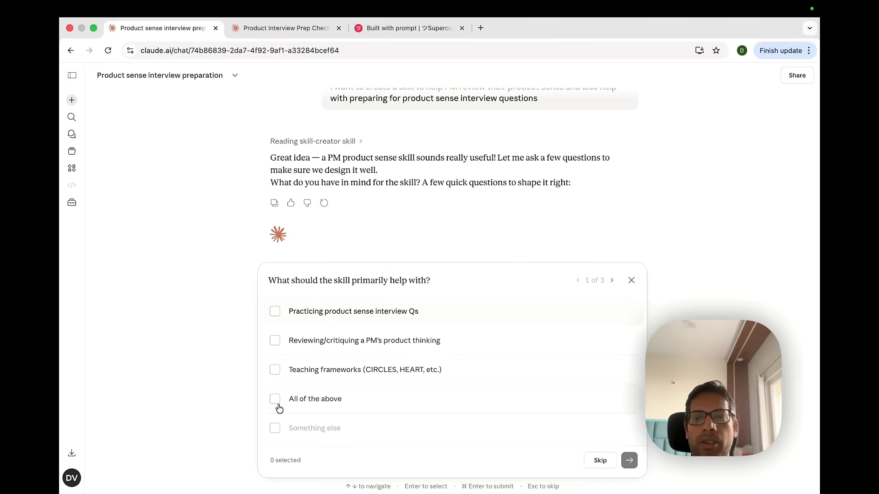
Answer Claude's first three skill questions with All of the above, Coach mode, and Senior / Staff PMs
click(276, 402)
click(628, 460)
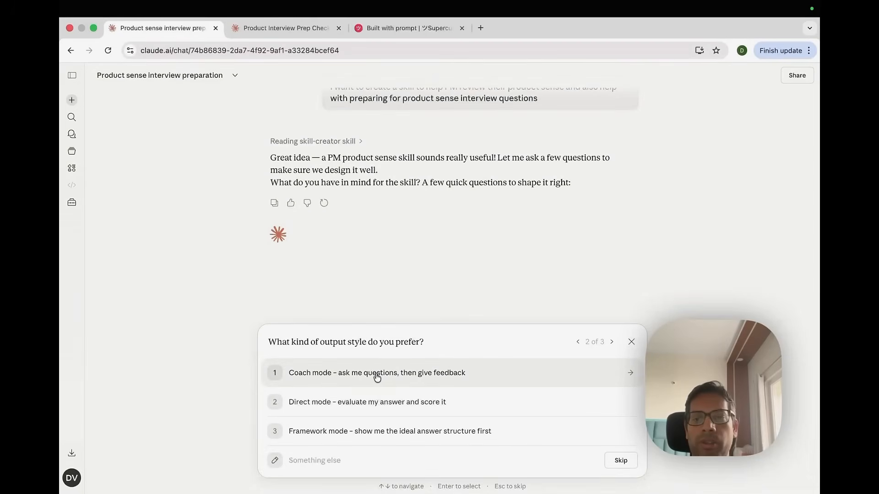
click(377, 377)
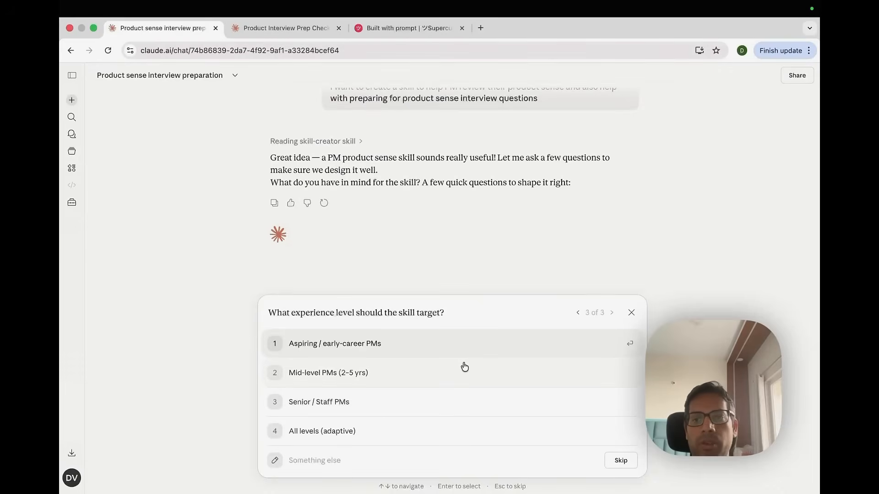
click(341, 402)
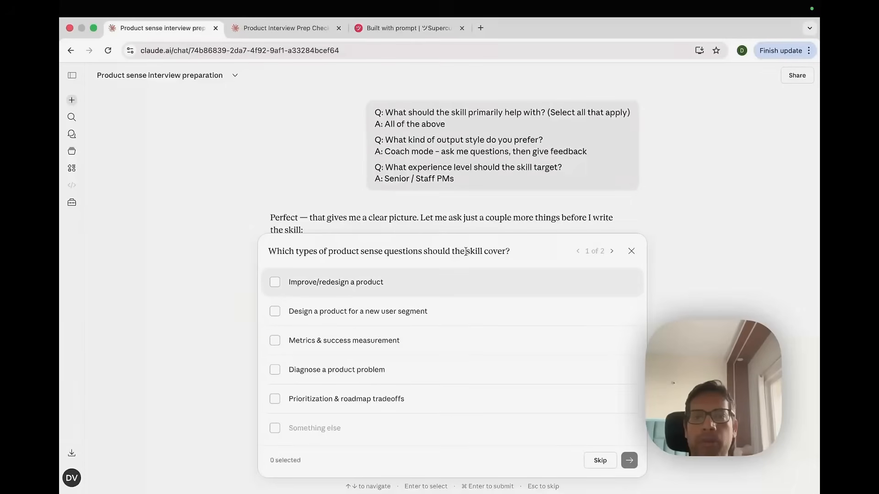
Choose Improve/redesign, Design for a new user segment, and Prioritization & roadmap tradeoffs question types, then Balanced feedback directness
click(274, 282)
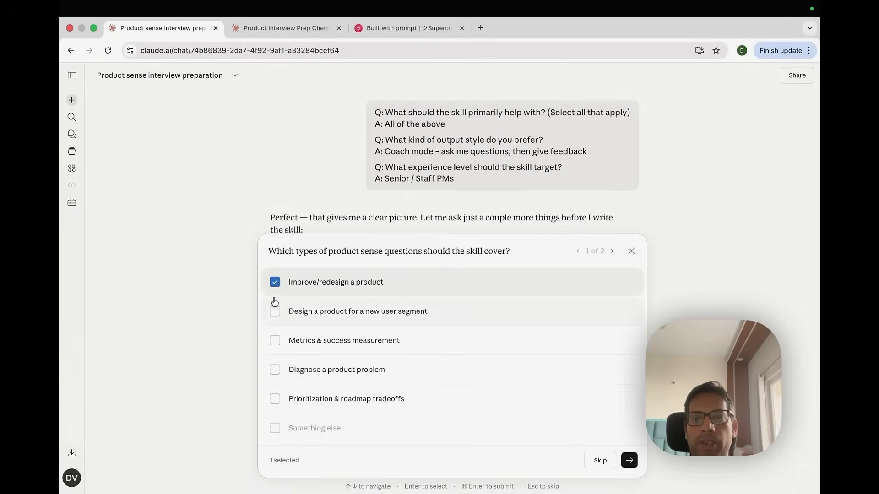
click(273, 313)
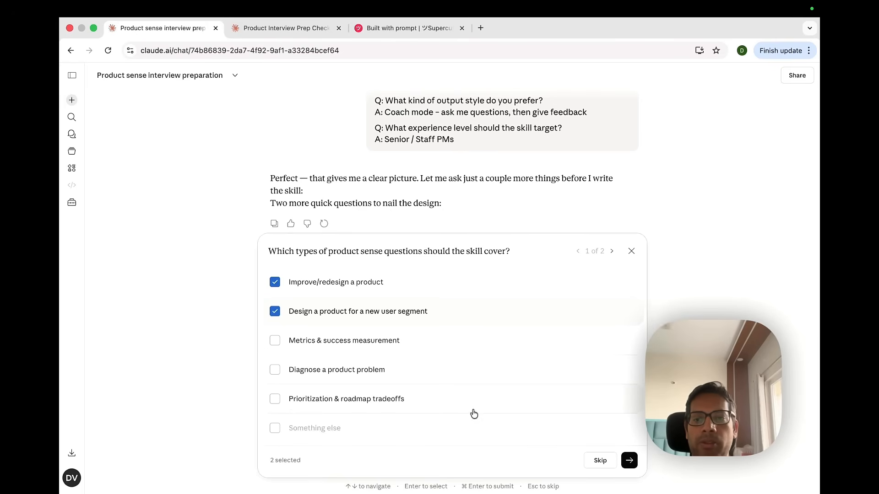
click(276, 401)
click(629, 460)
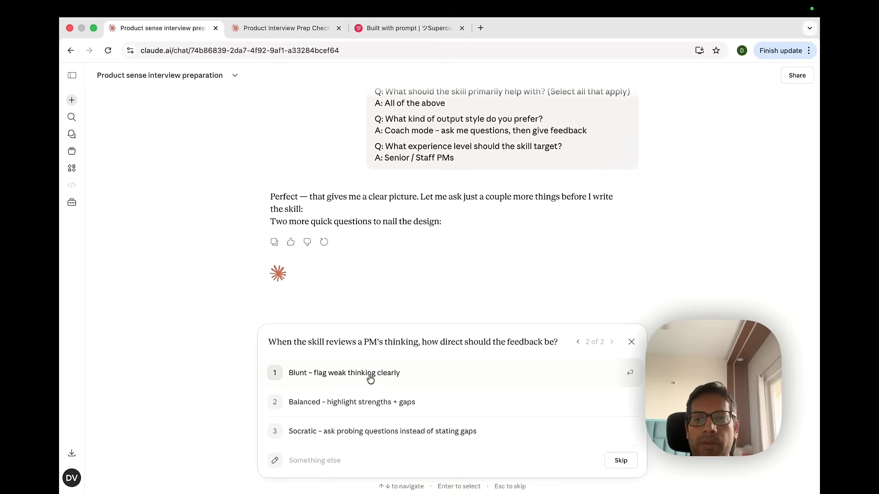
click(383, 404)
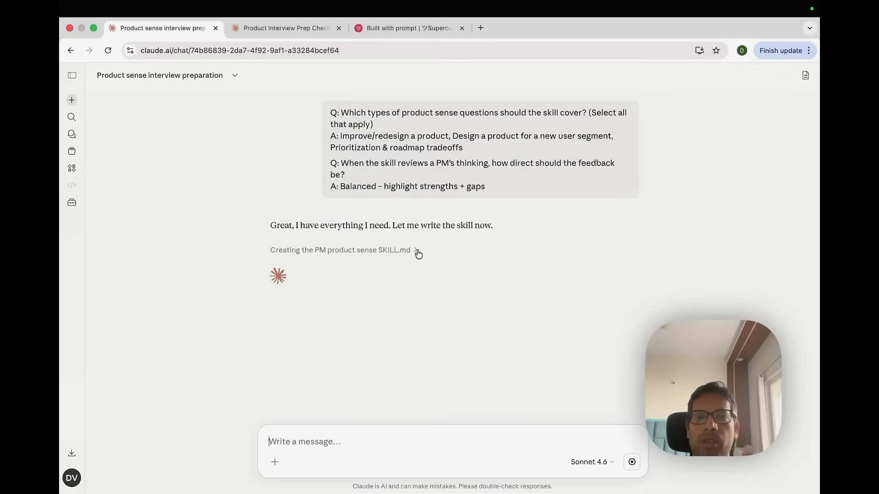
Open the generated pm-product-sense SKILL.md and read through its description, scope and modes
click(417, 252)
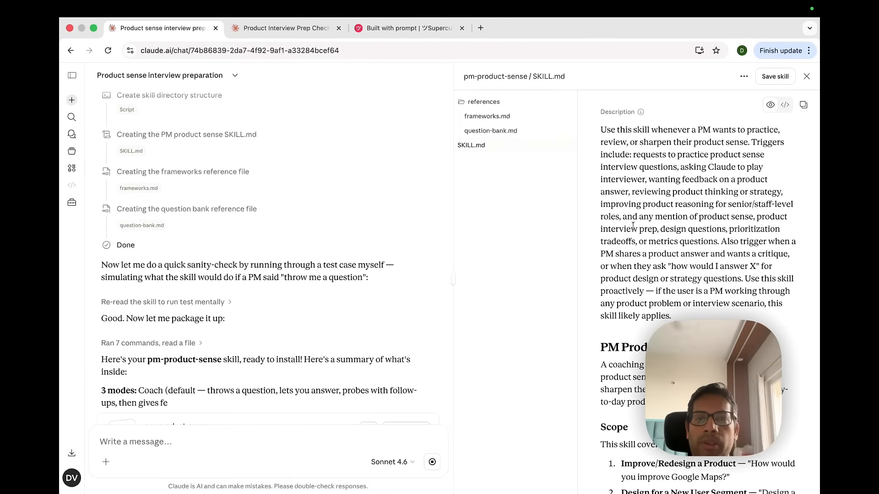
scroll(659, 275, down, 5)
scroll(659, 275, up, 6)
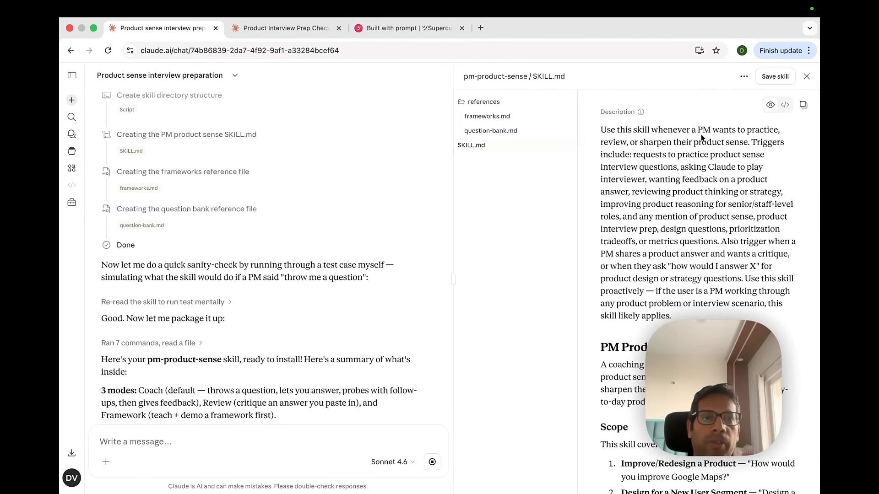
scroll(696, 140, down, 1)
scroll(741, 226, down, 1)
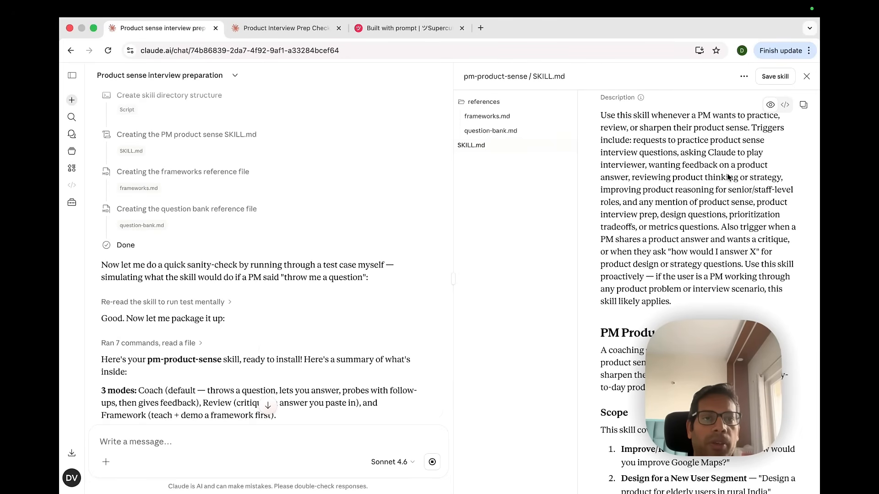
scroll(729, 177, down, 5)
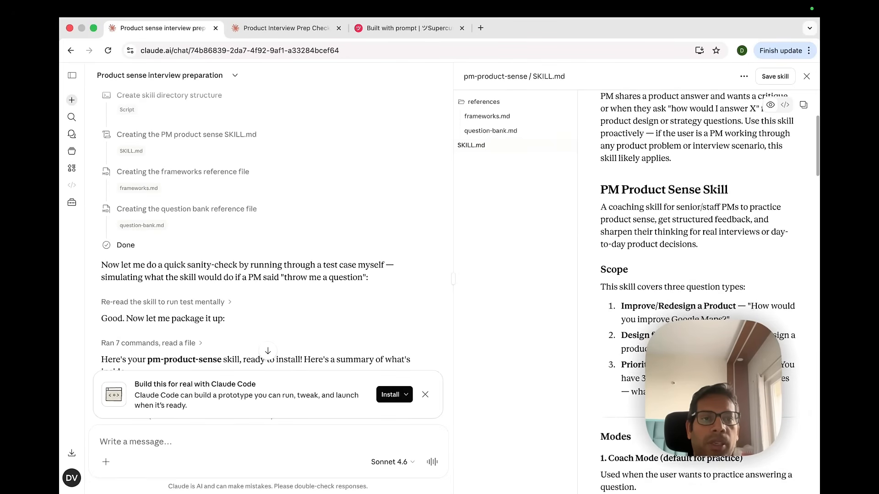
scroll(688, 313, down, 3)
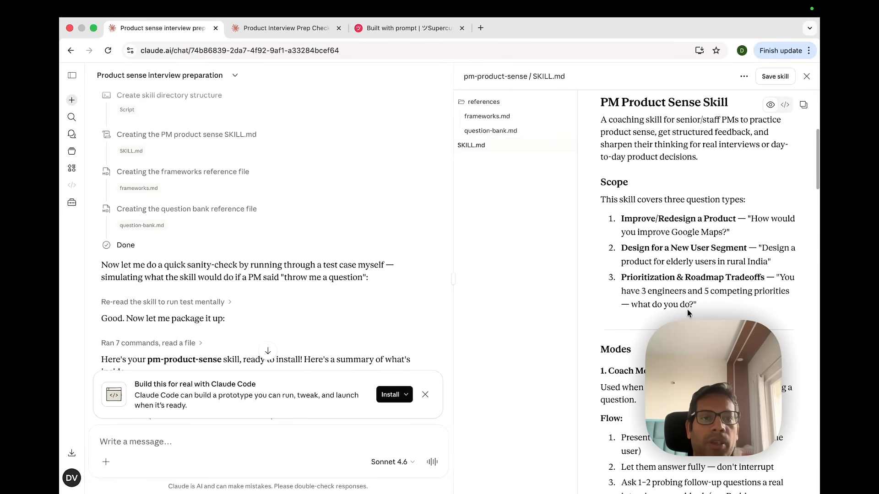
scroll(662, 232, down, 5)
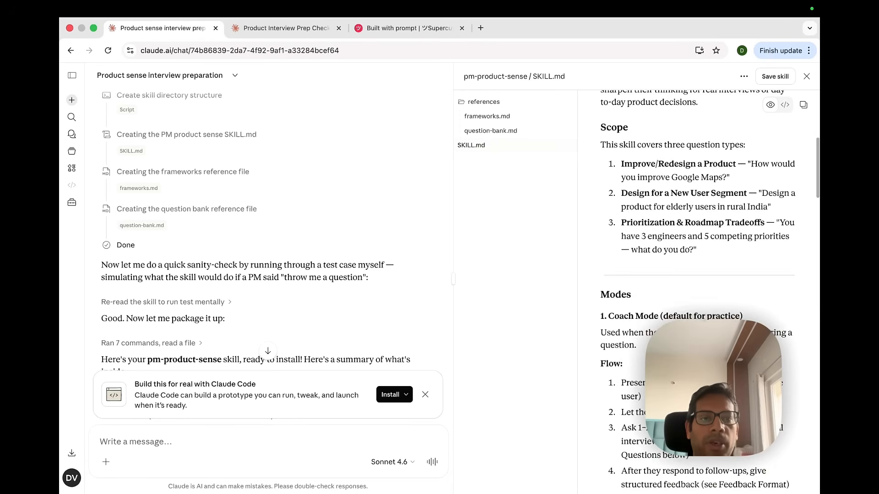
scroll(660, 304, down, 10)
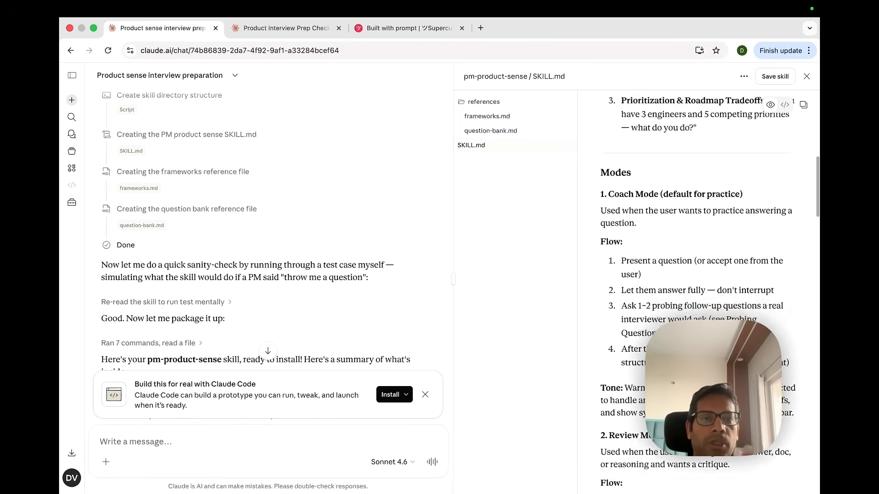
scroll(654, 263, down, 15)
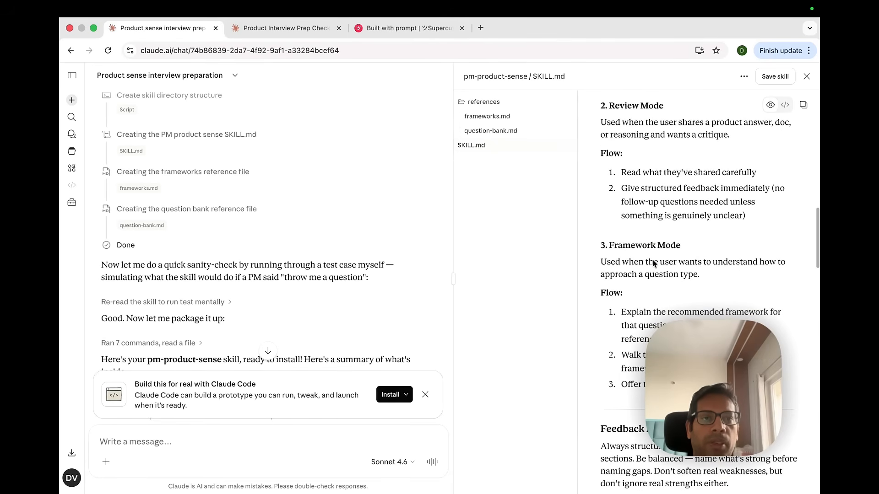
scroll(653, 263, down, 5)
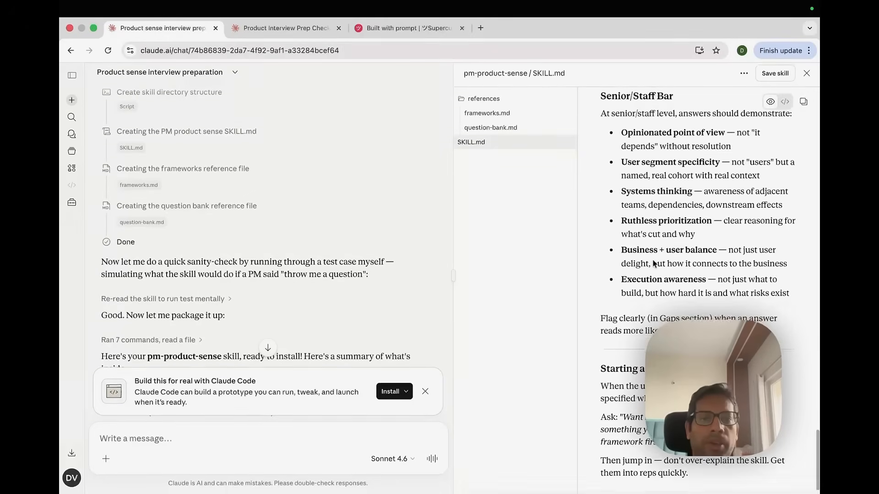
scroll(312, 276, down, 10)
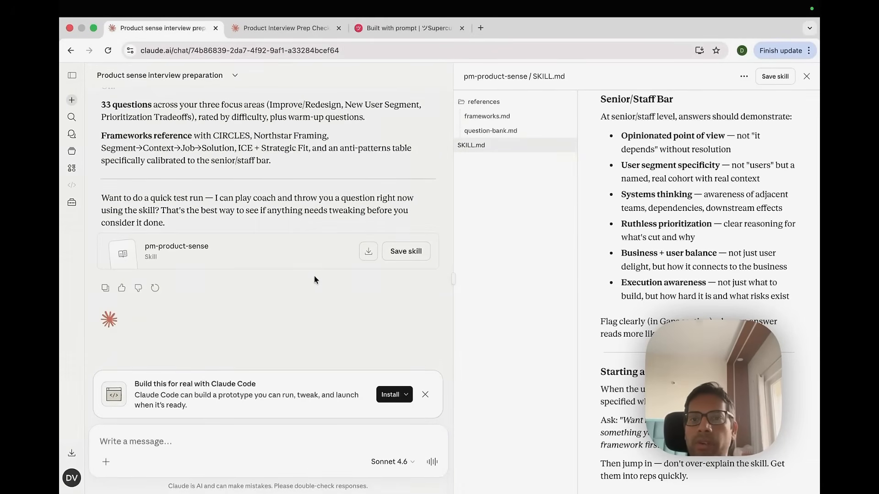
Save the pm-product-sense skill and open it on the skills management page
click(400, 252)
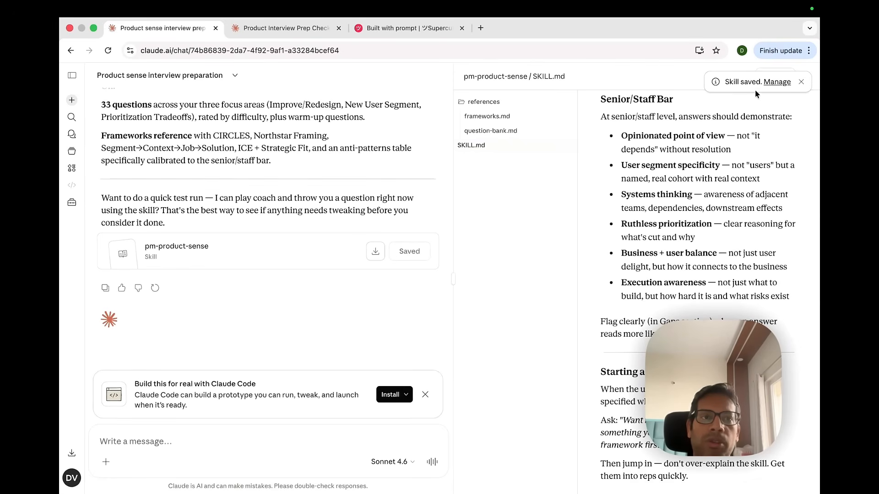
click(776, 82)
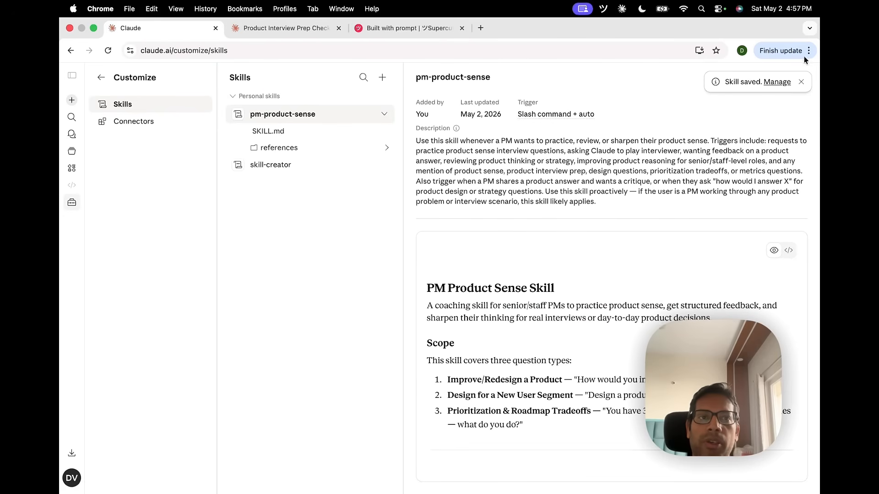
click(801, 82)
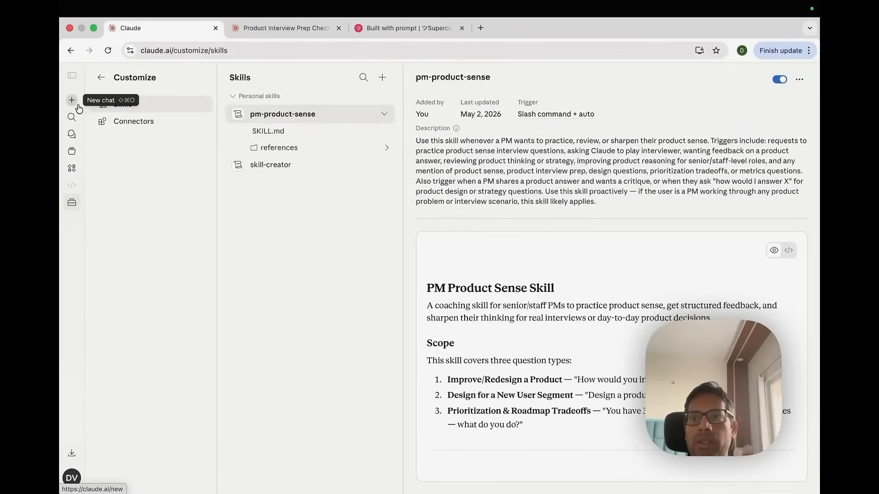
Start a new chat and attach the pm-product-sense skill to the message box
click(71, 104)
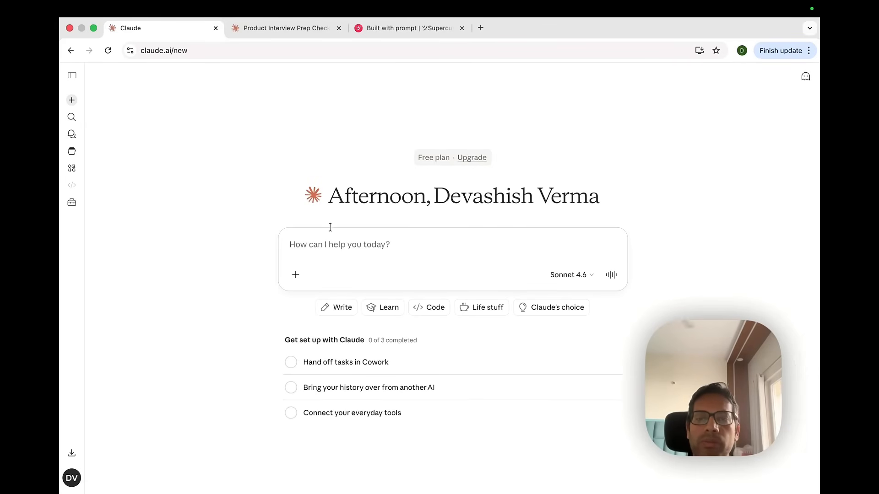
click(296, 278)
mouse_move(371, 355)
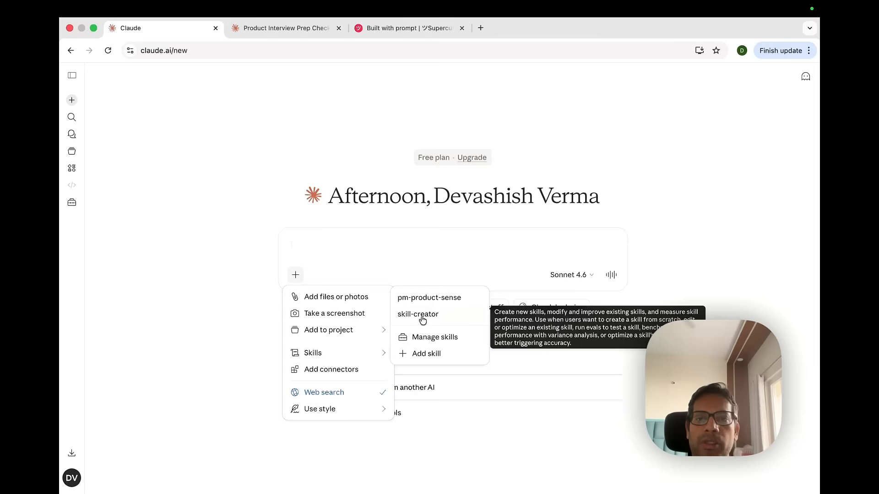
mouse_move(415, 301)
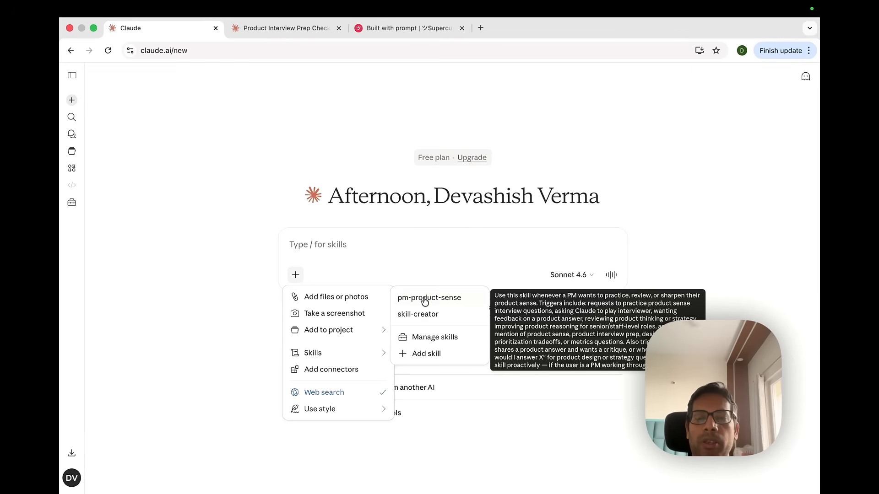
click(423, 299)
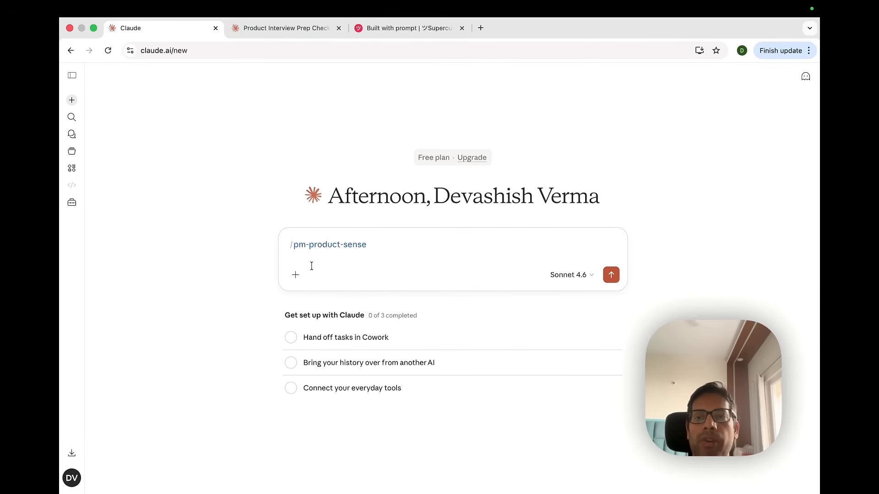
Glance at the Artifacts page, then open the connector directory from the Customize connectors section
click(75, 168)
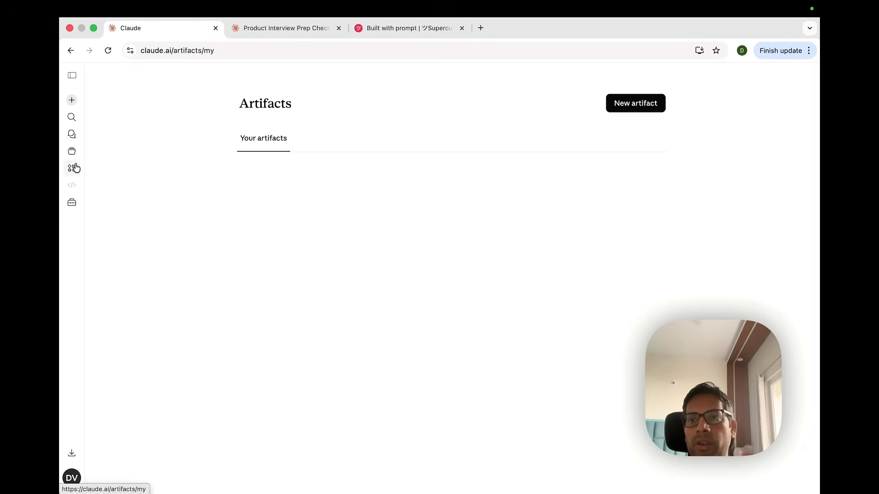
click(72, 204)
click(149, 128)
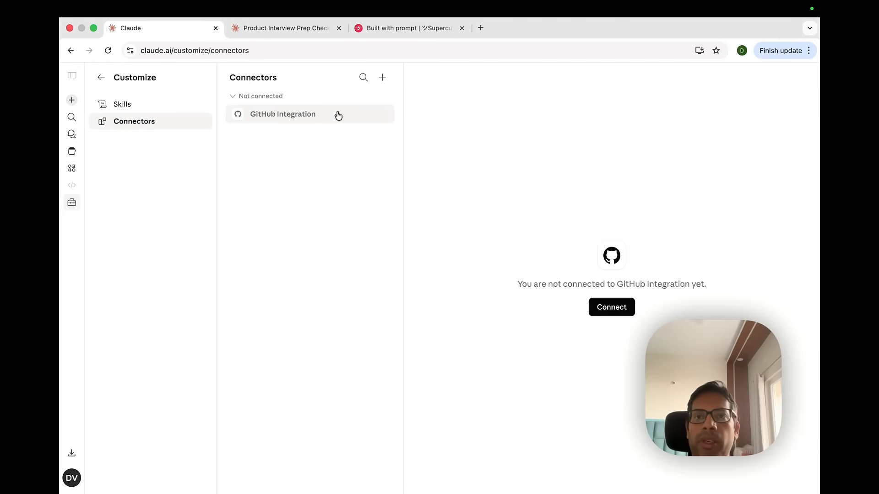
click(384, 79)
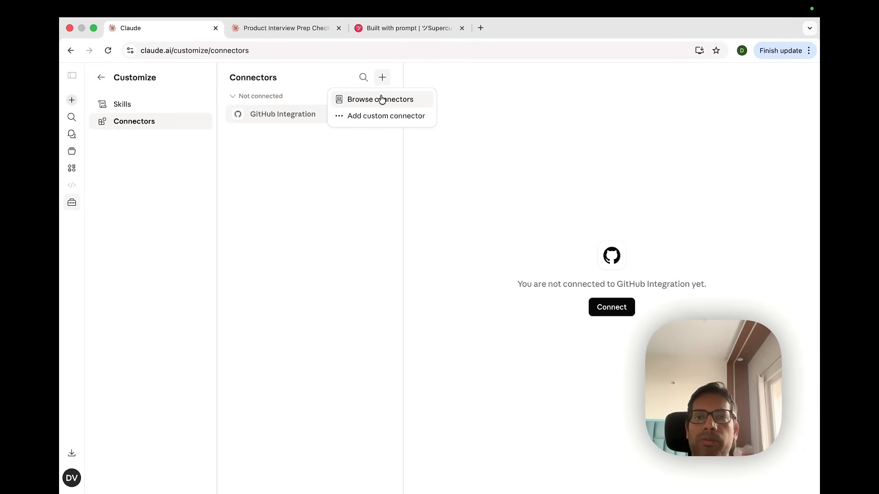
click(381, 99)
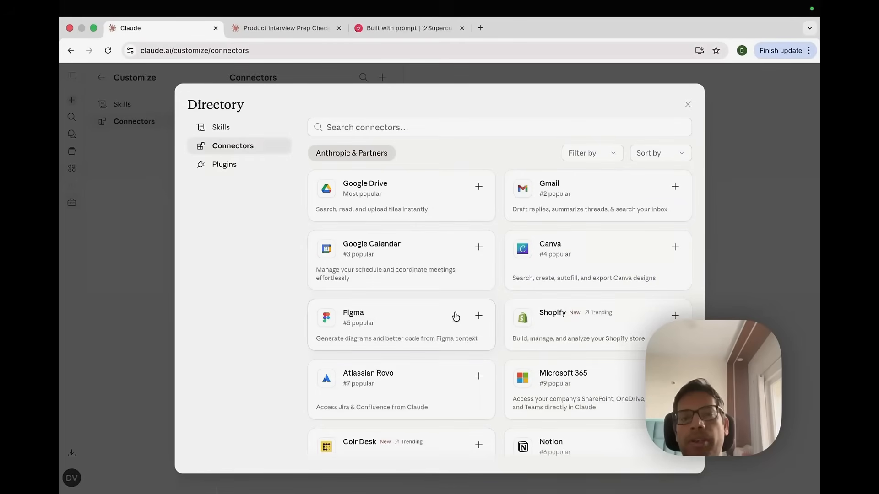
Add the Google Calendar connector from the directory and authorize it with a Google account
scroll(466, 287, down, 3)
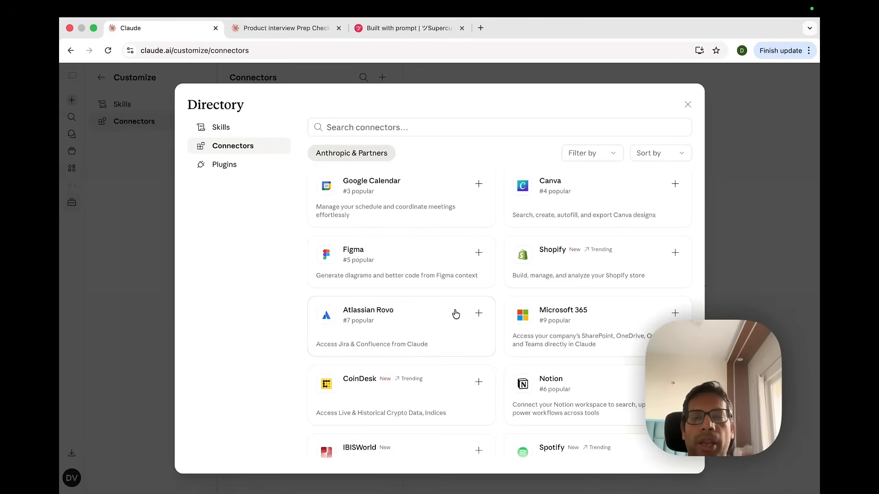
scroll(453, 316, up, 3)
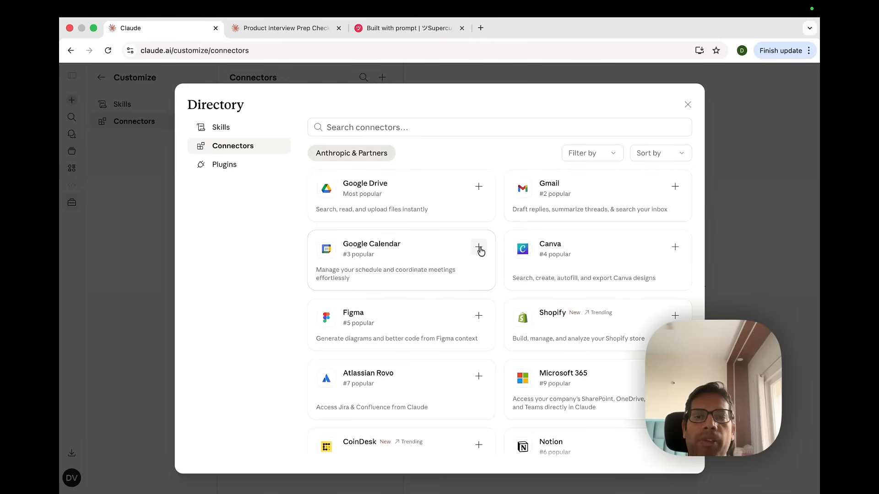
click(478, 248)
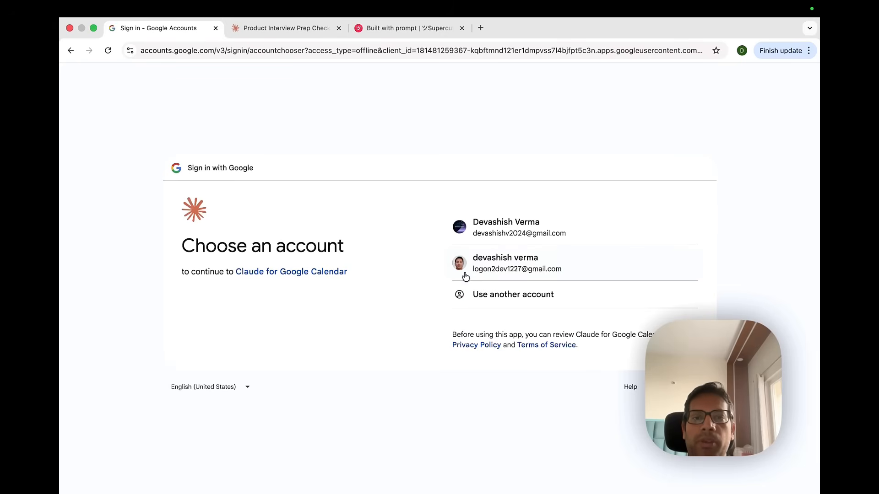
click(493, 226)
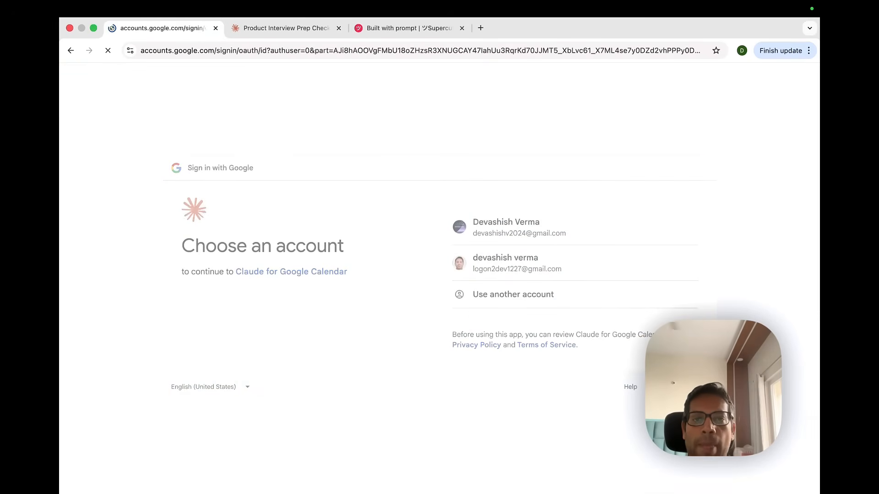
click(636, 363)
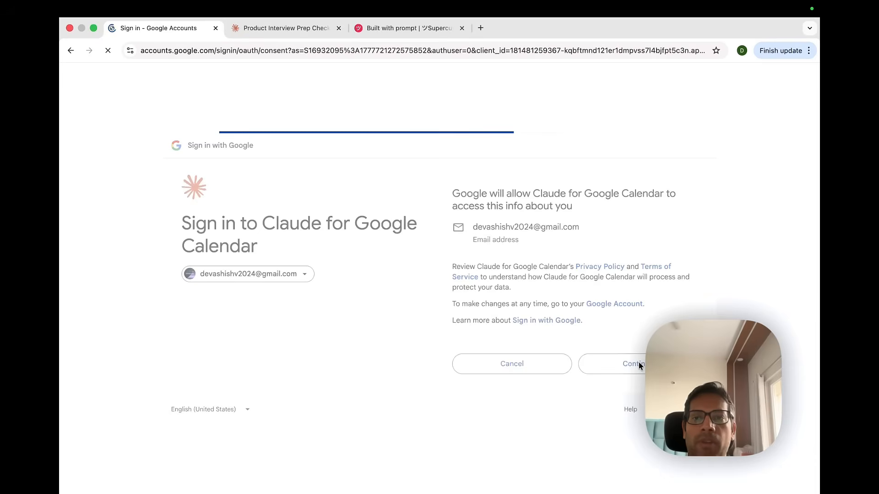
click(634, 471)
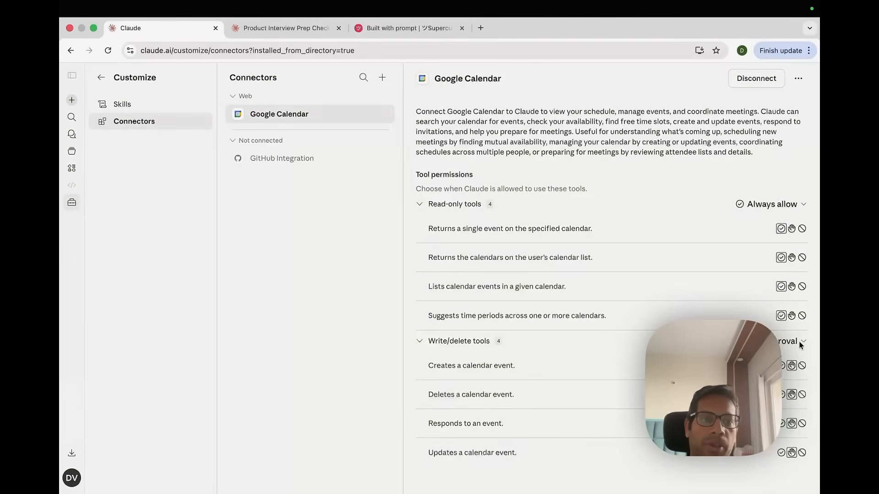
Switch the Google Calendar write/delete tools permission to Always allow and back to requiring approval
click(799, 341)
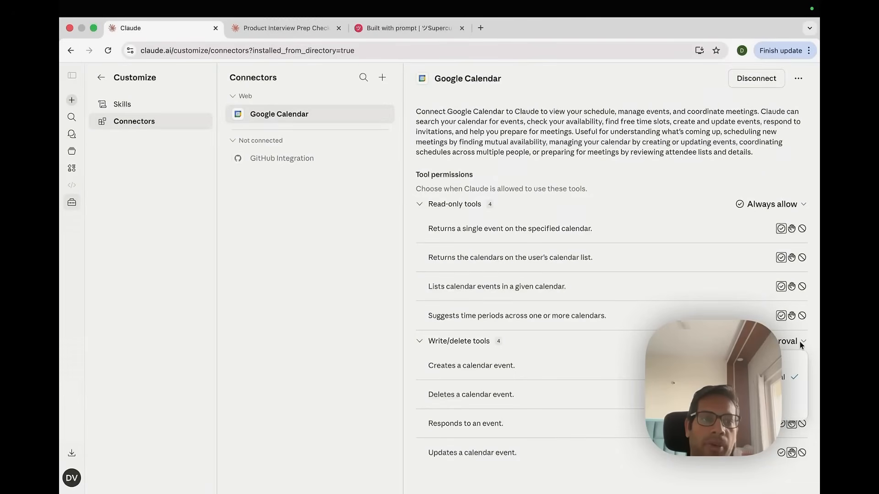
click(794, 361)
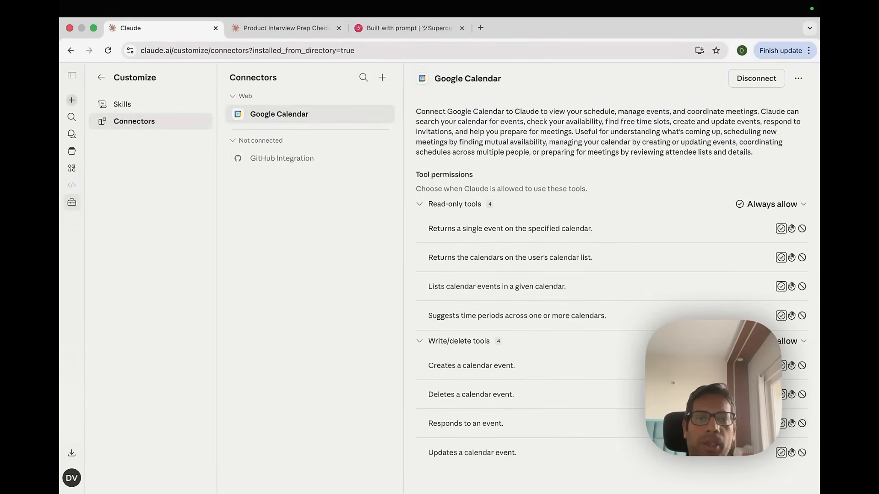
click(802, 342)
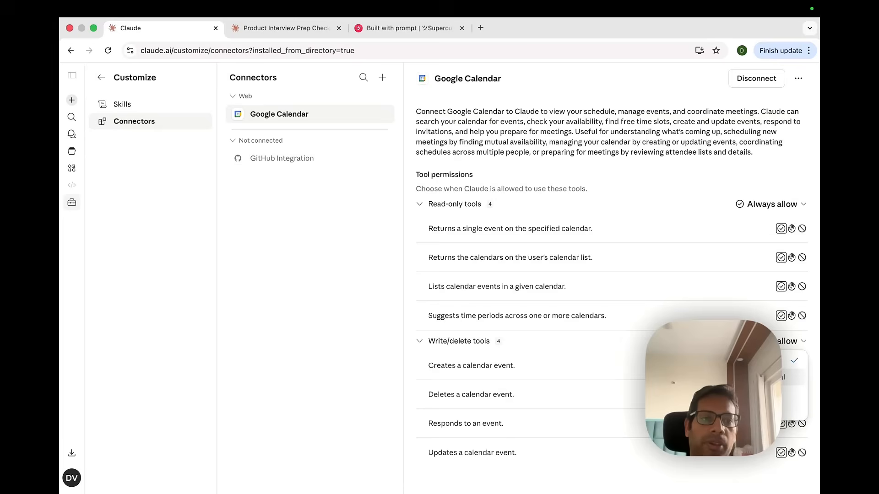
click(794, 377)
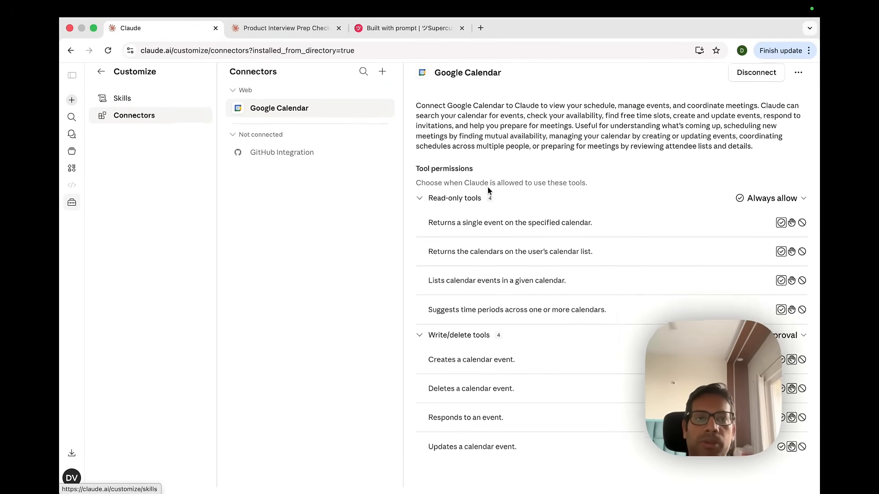
click(804, 79)
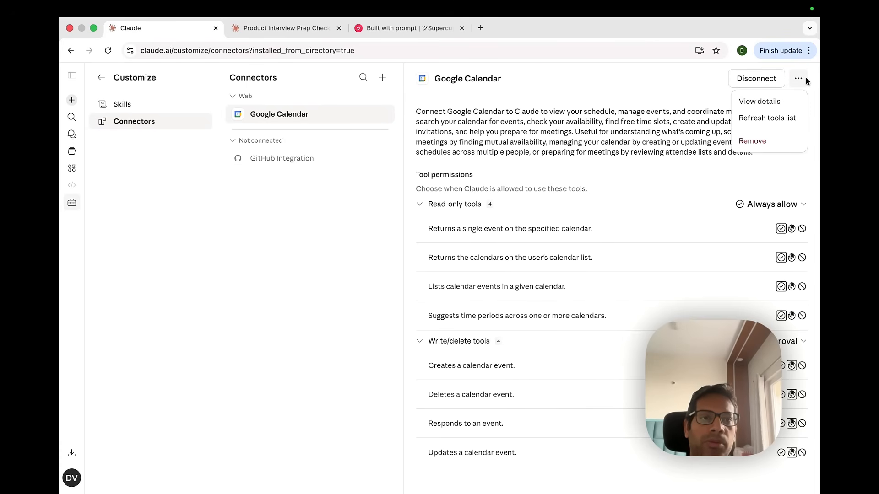
click(661, 108)
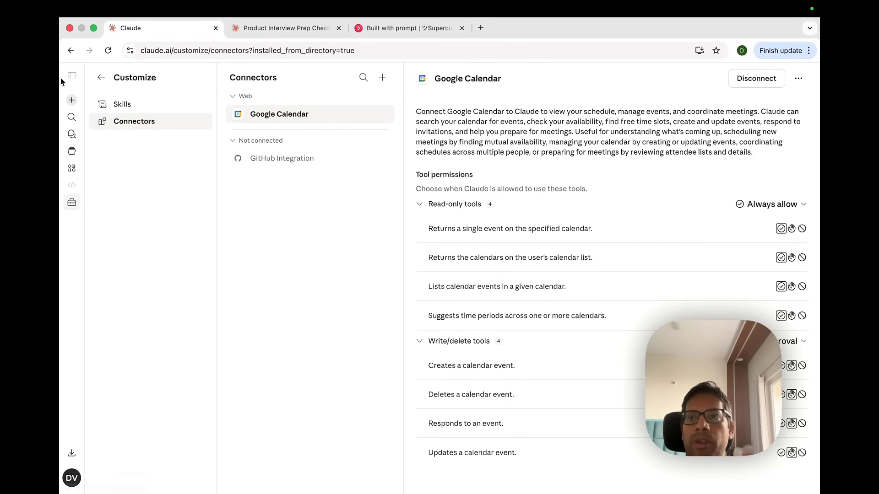
Start a new chat and inspect the Google Calendar connector and tool access options in the message box menu
click(70, 101)
click(295, 274)
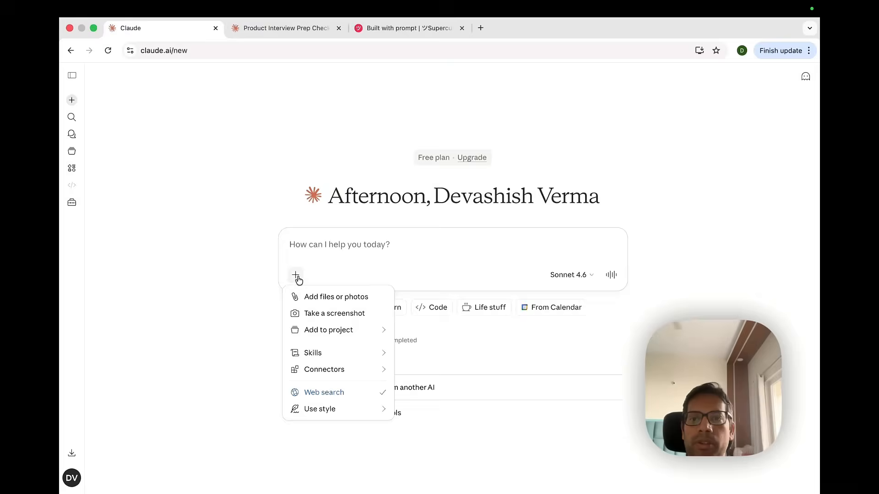
mouse_move(359, 377)
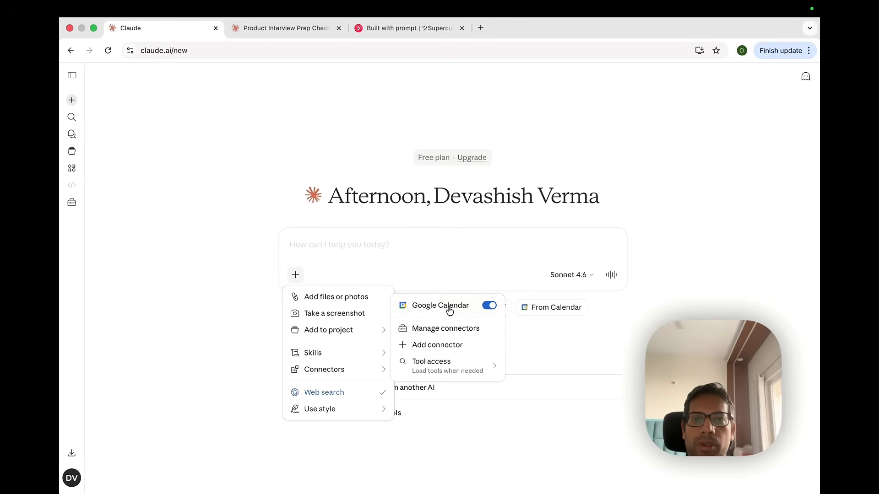
click(449, 310)
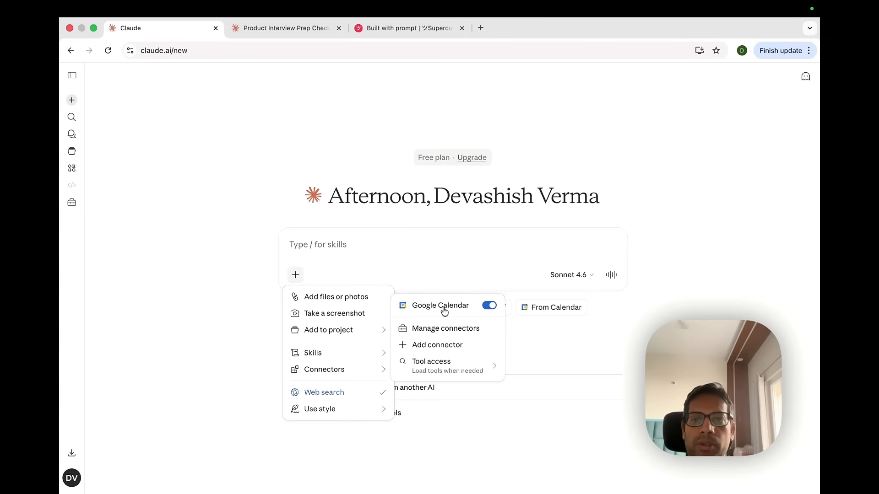
mouse_move(459, 374)
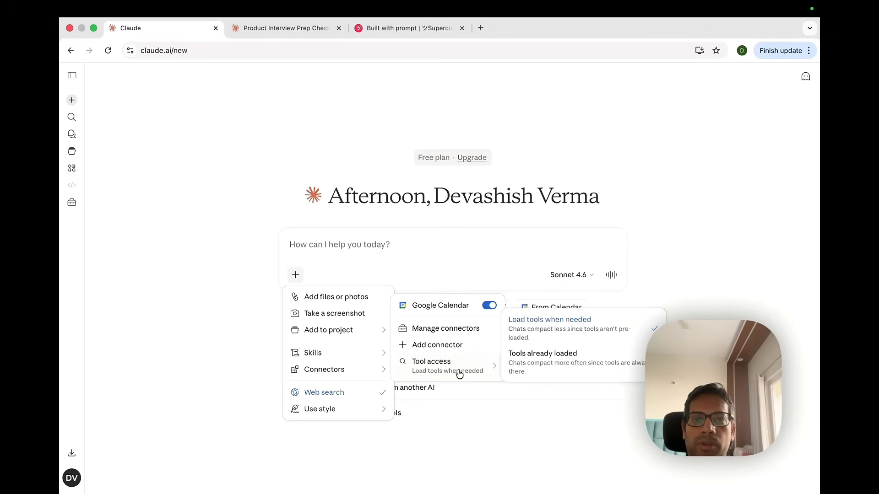
key(Escape)
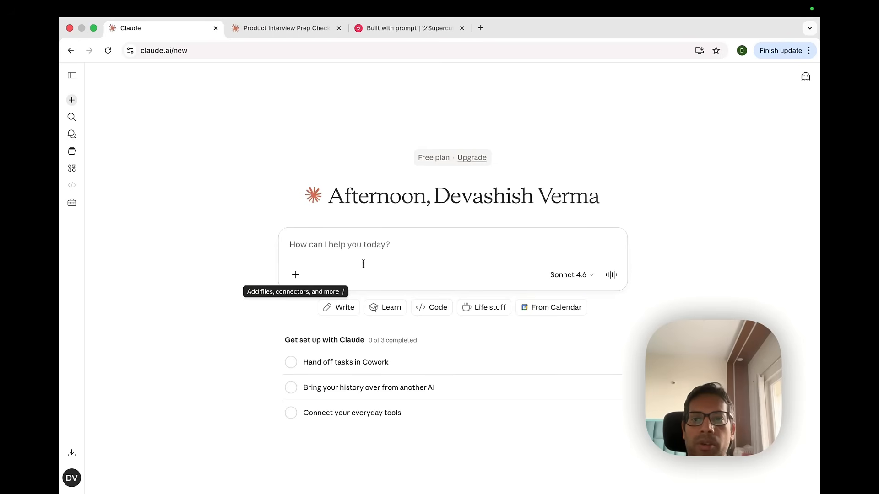
click(295, 275)
mouse_move(355, 372)
key(Escape)
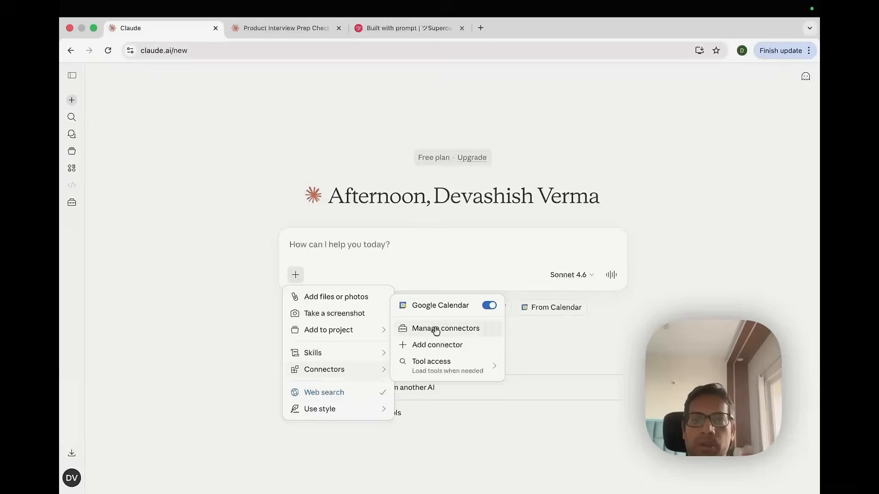
Ask Claude to create a calendar invite for 6pm today
text(create a calendar )
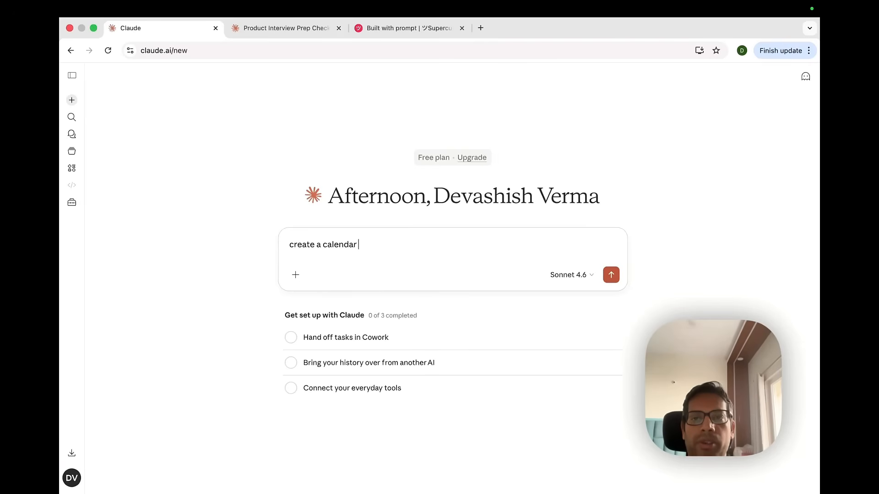
text(invite for)
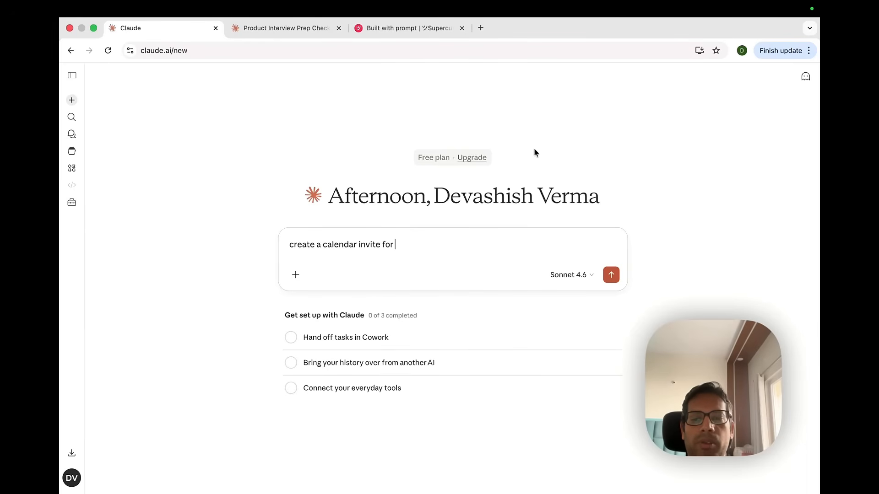
text(6pm today)
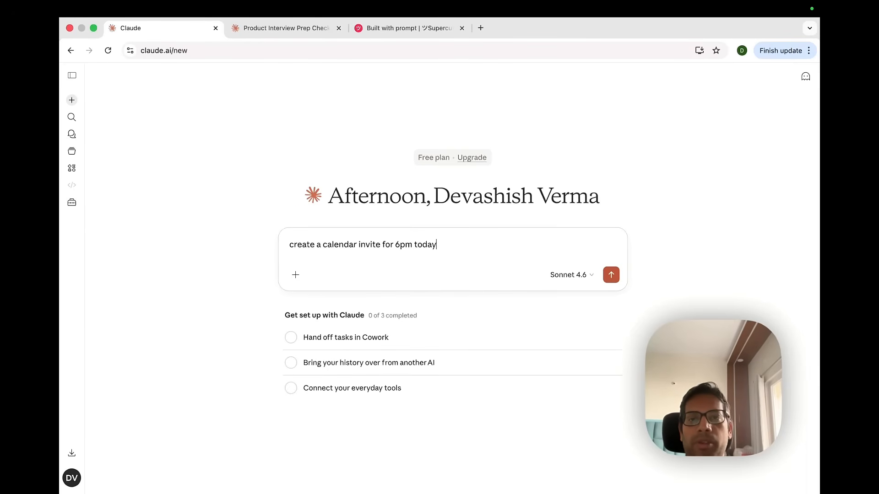
key(Return)
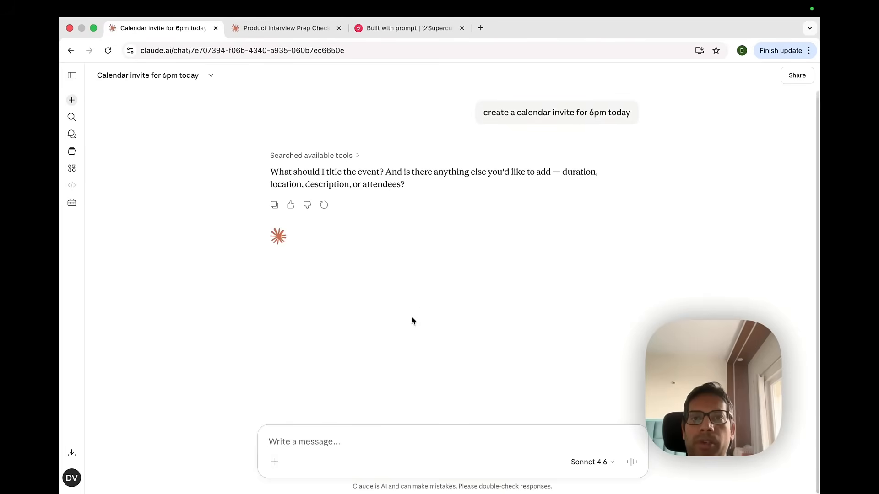
Reply that the event should last 30 mins
click(361, 455)
text(keep it f)
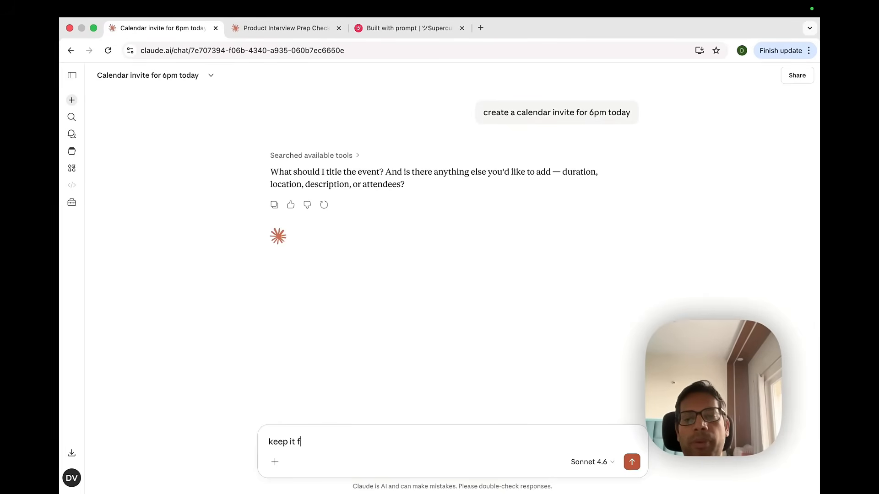
text(or 30mi)
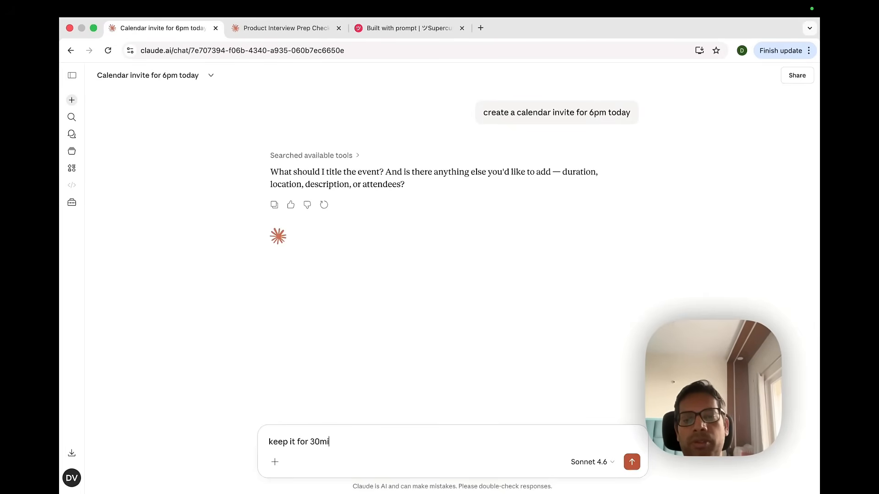
text(ns)
key(Return)
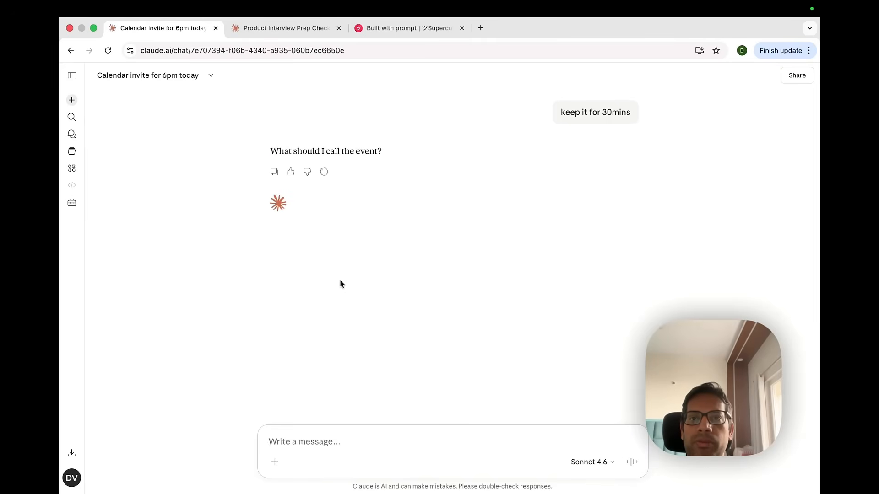
Reply with the event title, naming it as the user's appointment with the dentist
text(let's call it)
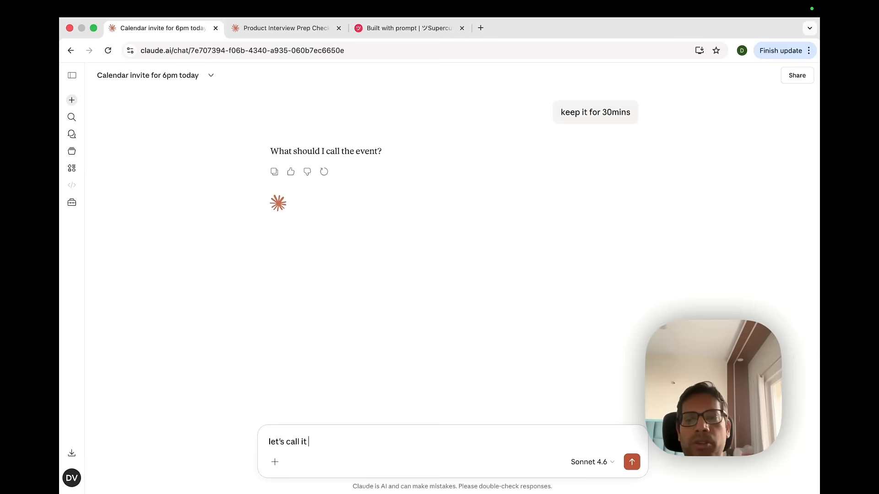
text( Dev)
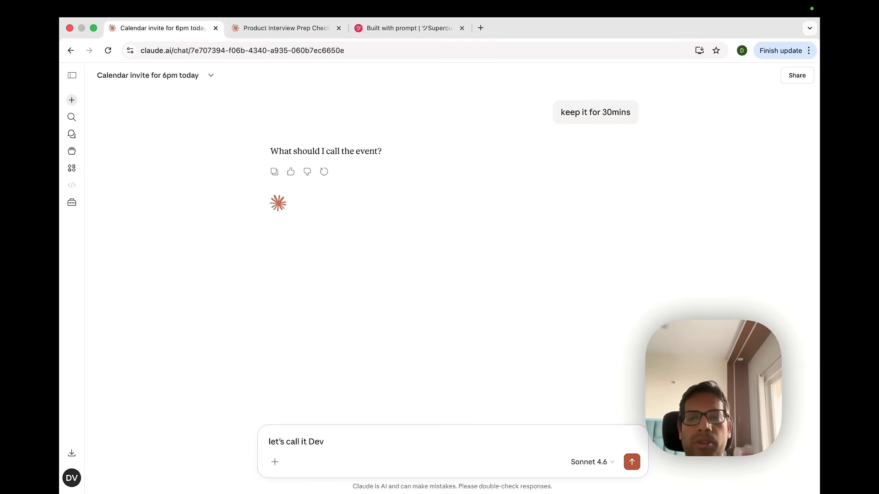
text('s appoinment with densit)
key(BackSpace)
key(BackSpace)
key(BackSpace)
text(tist)
key(Return)
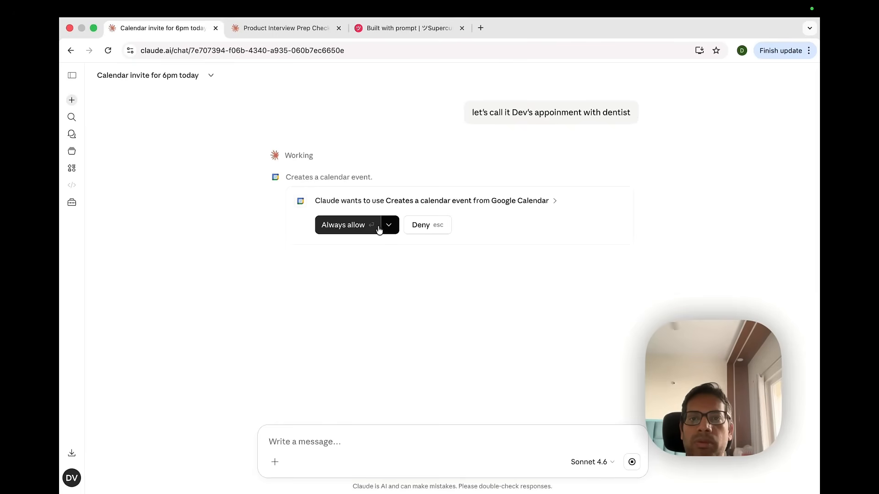
Try to allow the calendar event tool and reconnect Google Calendar via Google sign-in, closing the sign-in tab
click(362, 228)
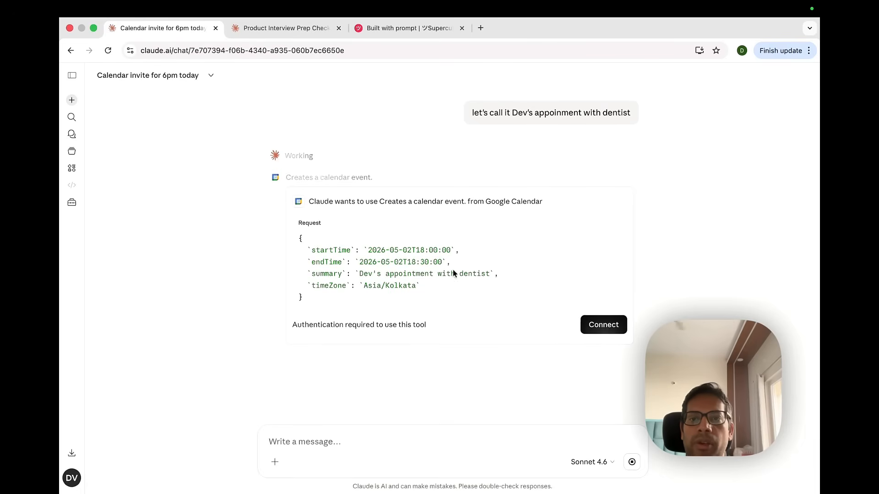
click(600, 326)
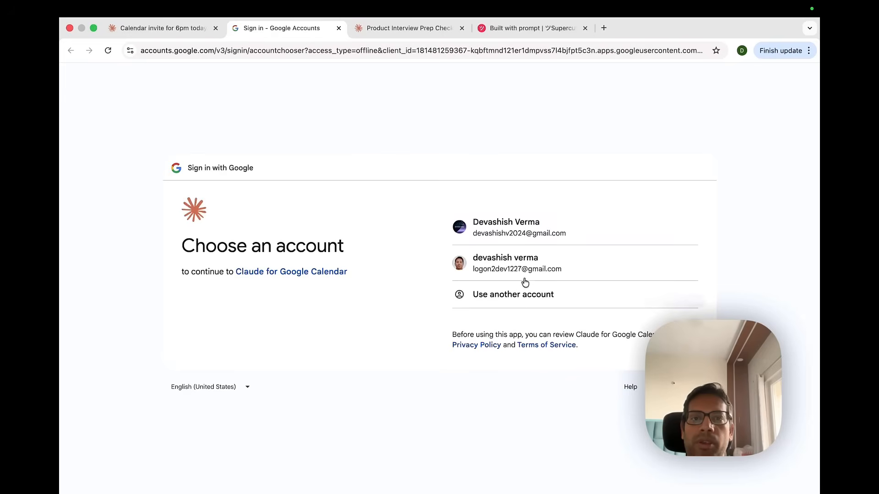
click(515, 230)
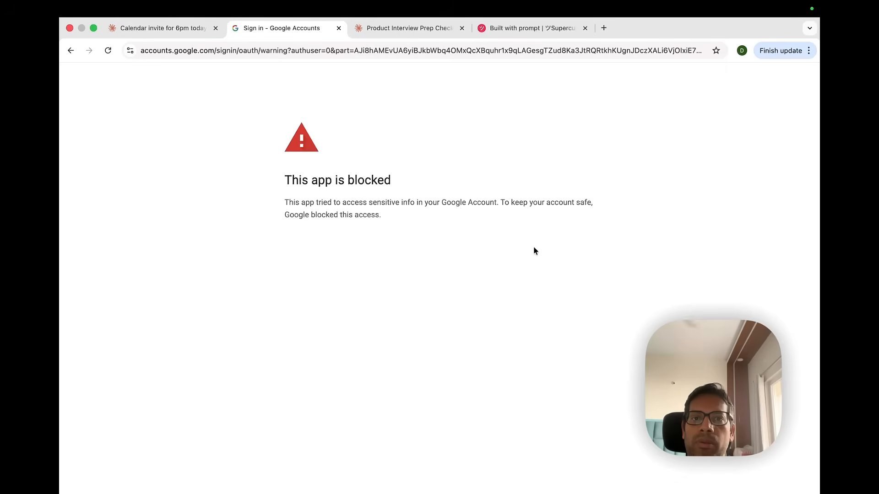
click(339, 28)
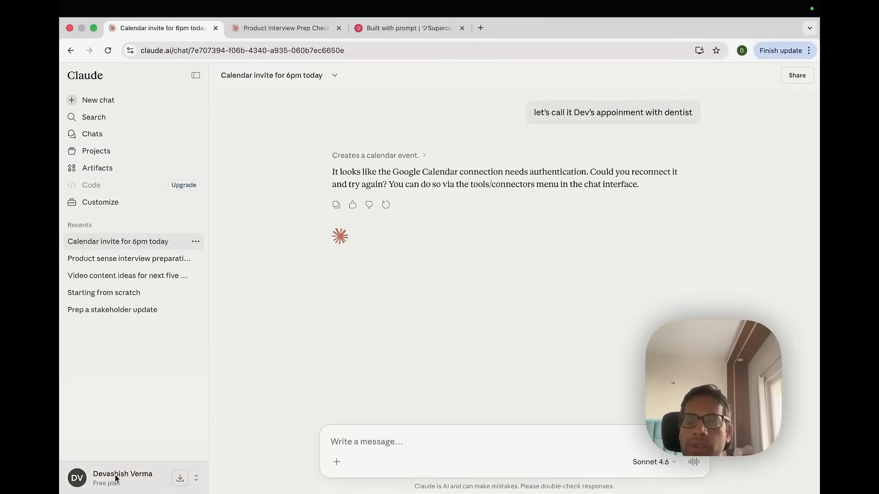
Open the account Settings and review the General page's profile, instructions and preferences
click(116, 478)
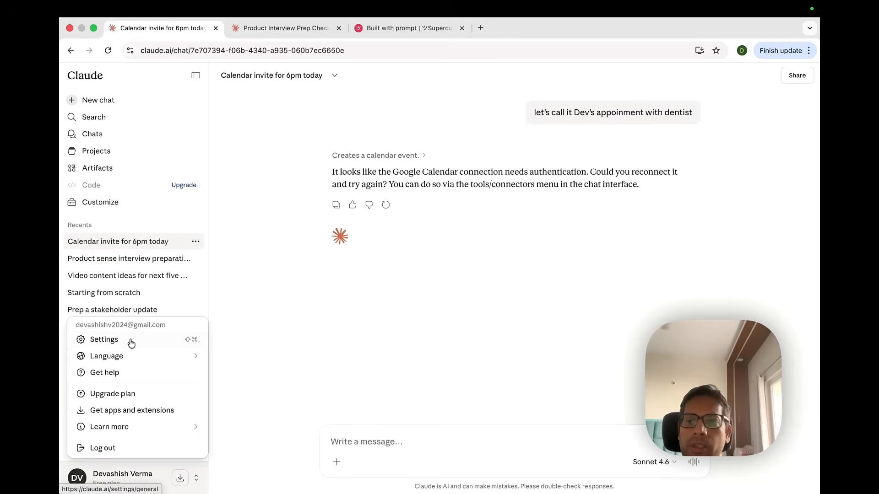
mouse_move(137, 357)
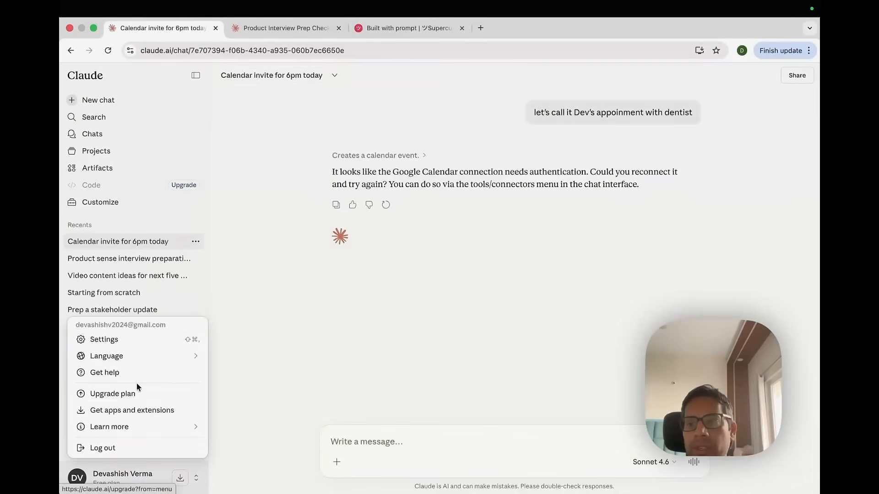
click(136, 339)
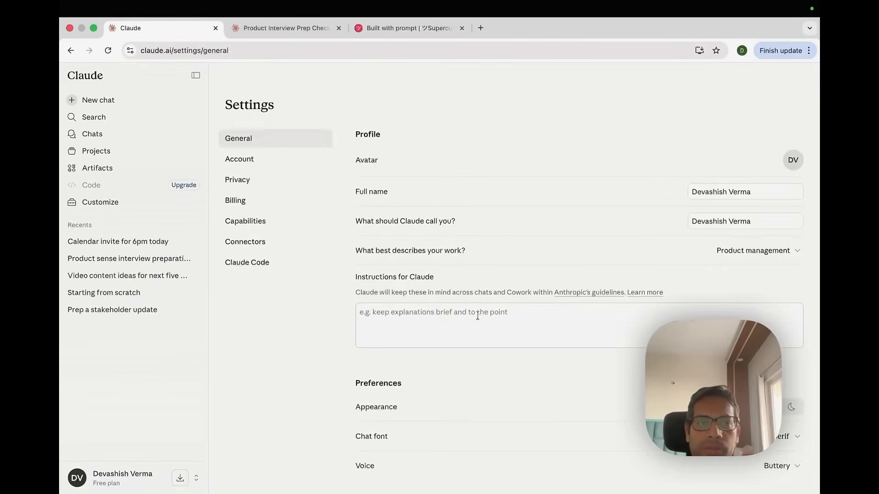
scroll(476, 311, down, 2)
scroll(471, 299, down, 1)
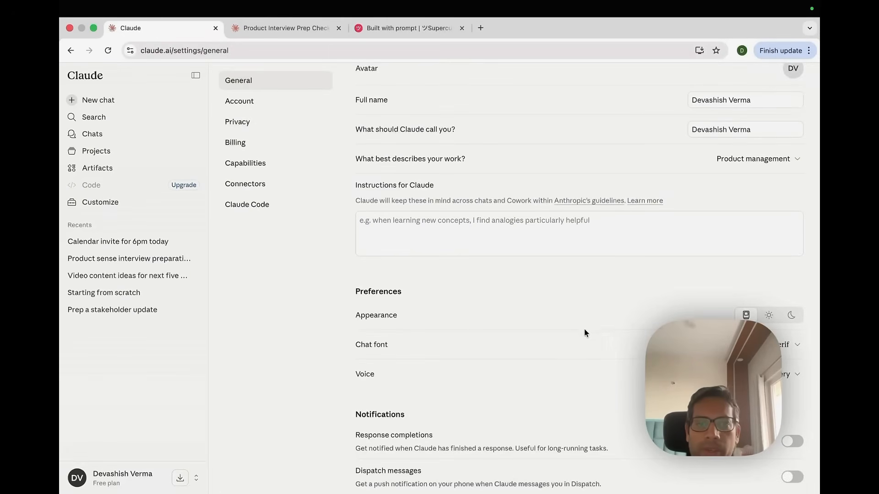
scroll(484, 327, up, 4)
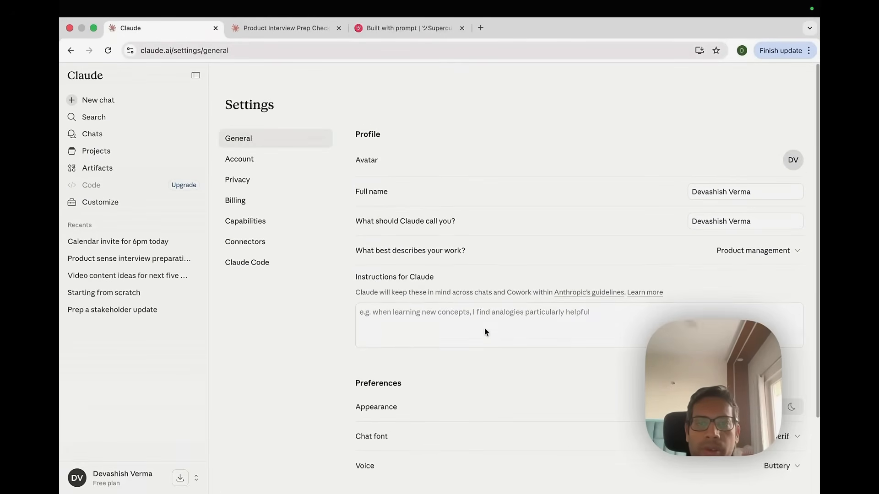
click(392, 322)
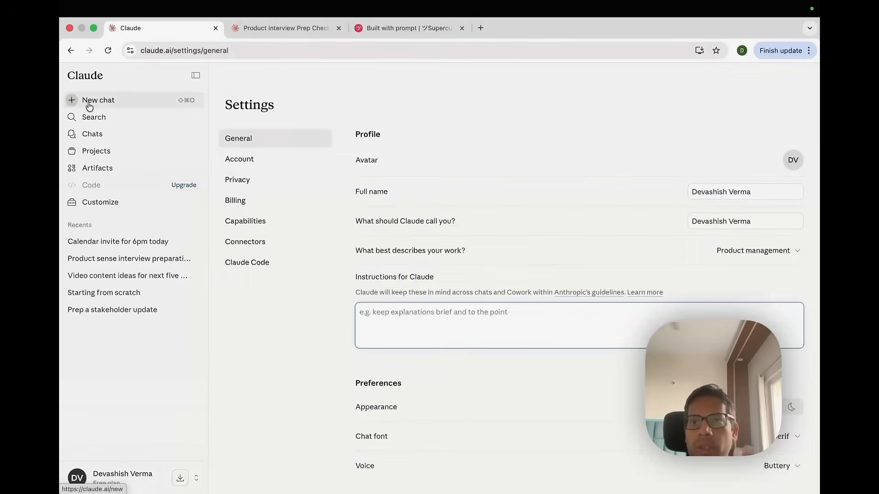
Start a new chat and open the model picker to review the available models, then close it
click(86, 107)
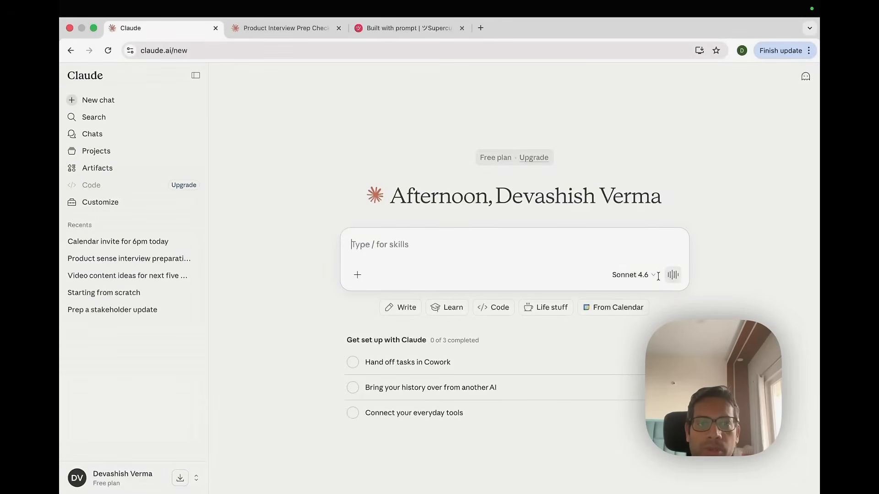
click(656, 275)
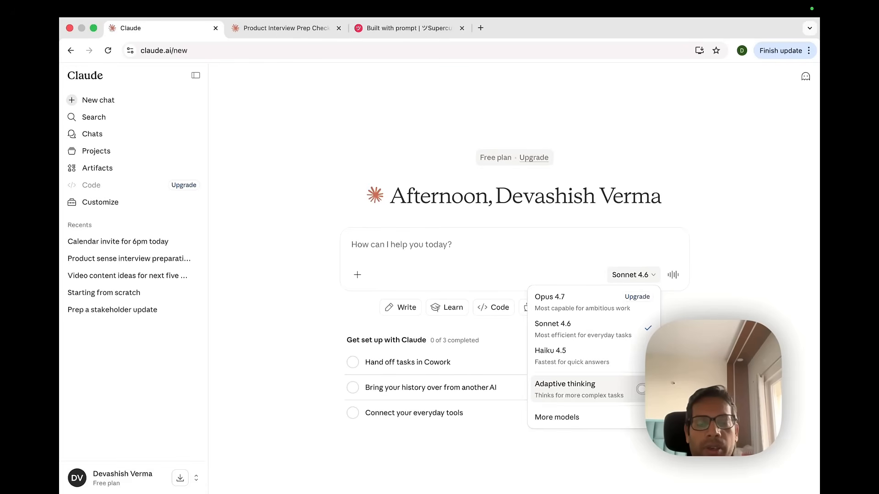
mouse_move(625, 421)
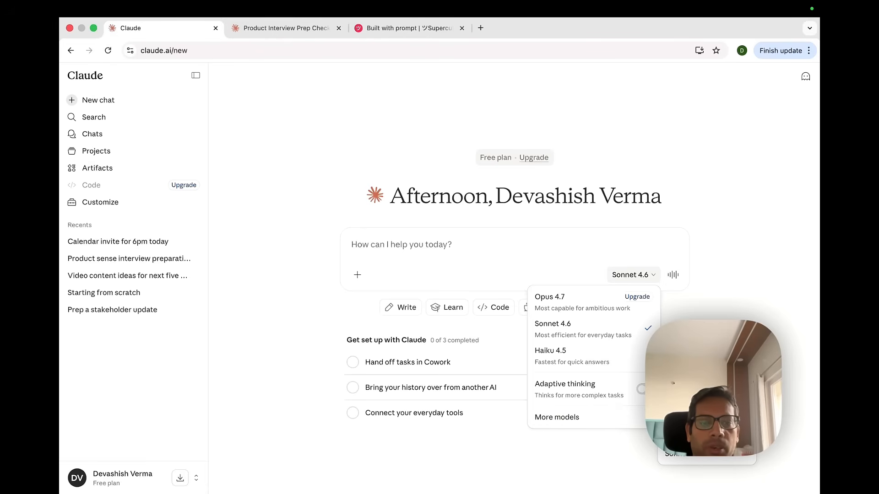
click(573, 242)
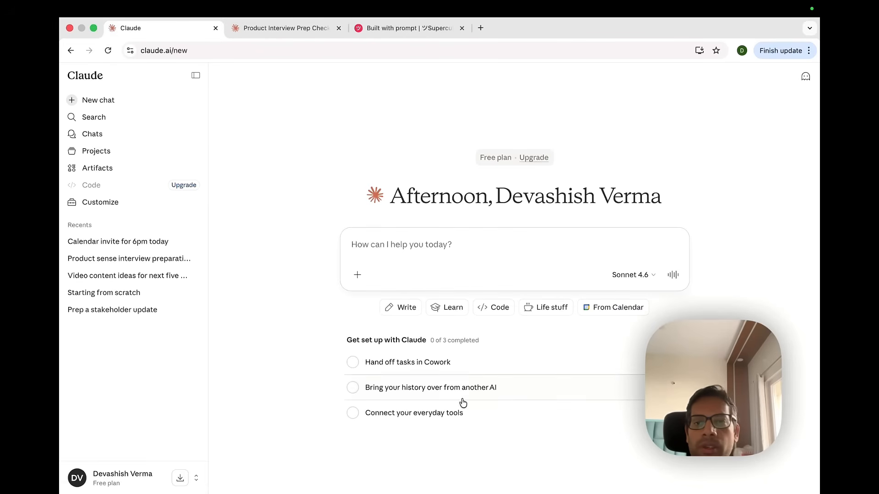